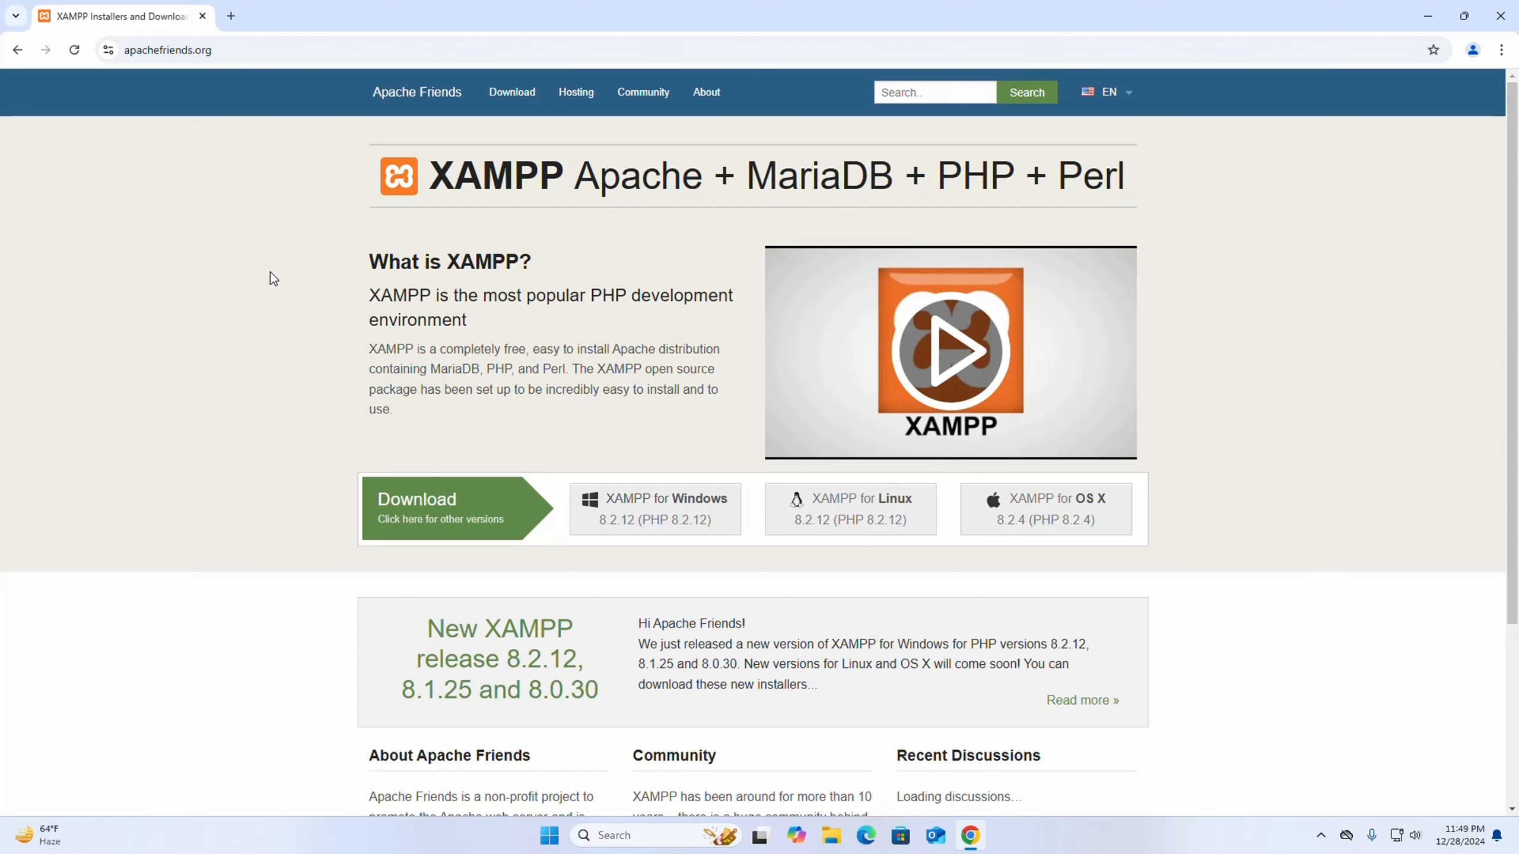
- Download the XAMPP for Windows 8.2.12 installer from the Apache Friends site and close the browser
{"action": "scroll", "coordinate": [273, 278], "scroll_direction": "down", "scroll_amount": 3}
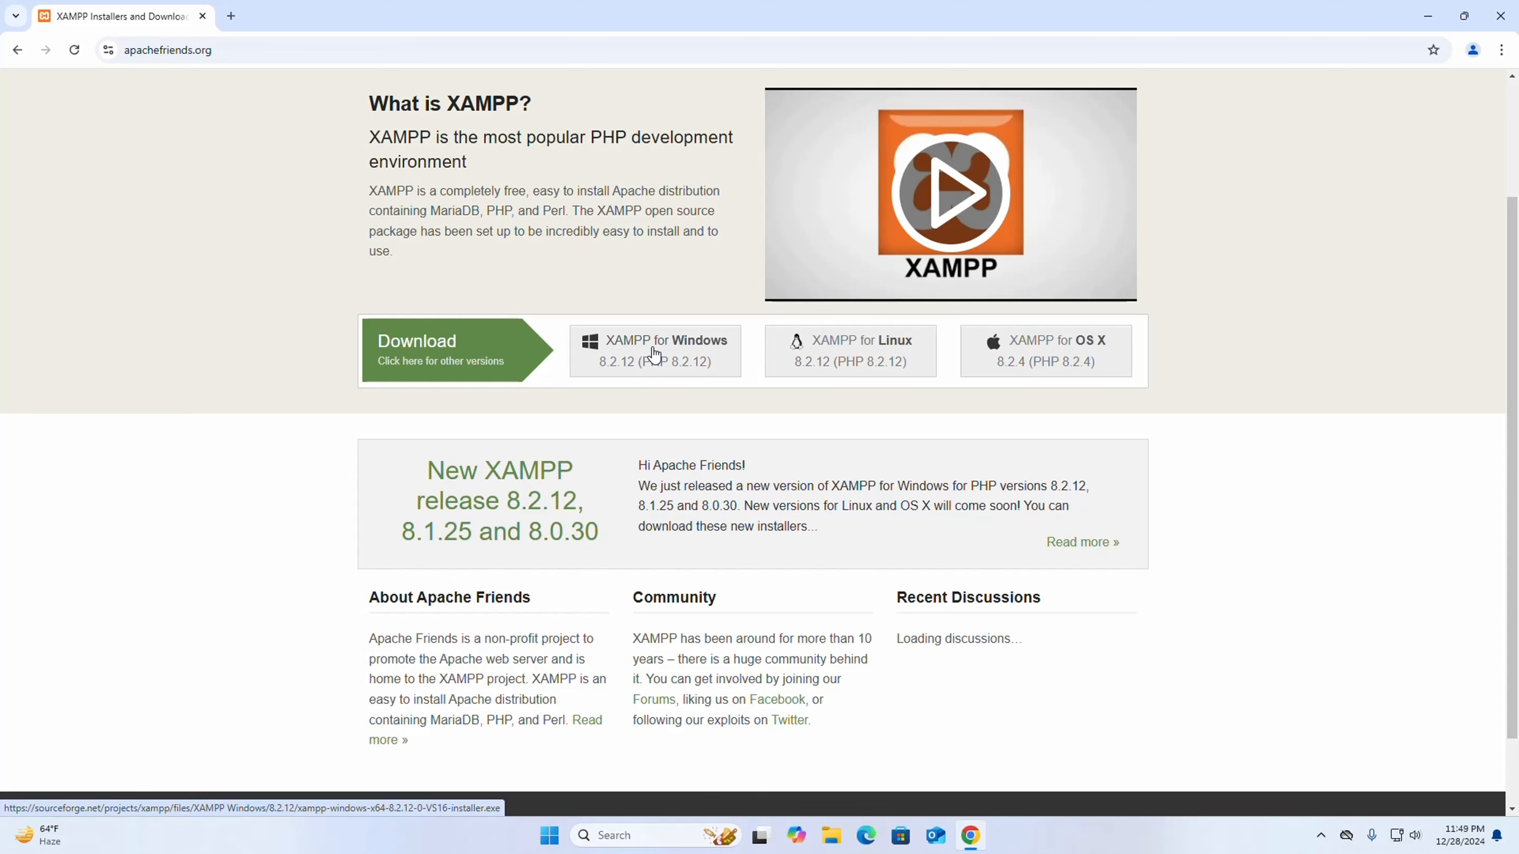
{"action": "scroll", "coordinate": [280, 489], "scroll_direction": "up", "scroll_amount": 1}
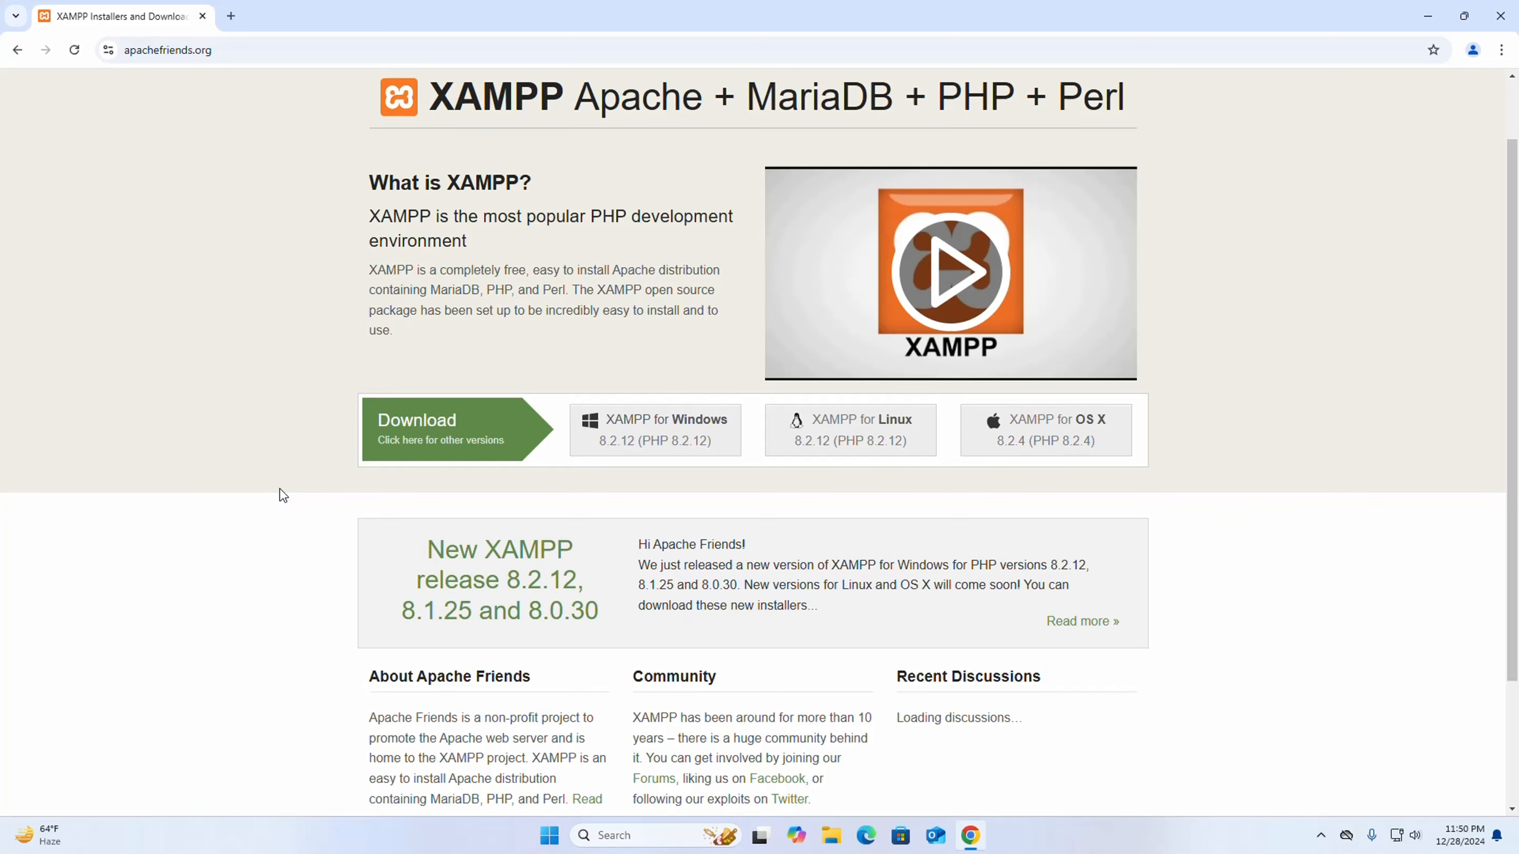
{"action": "left_click", "coordinate": [640, 436]}
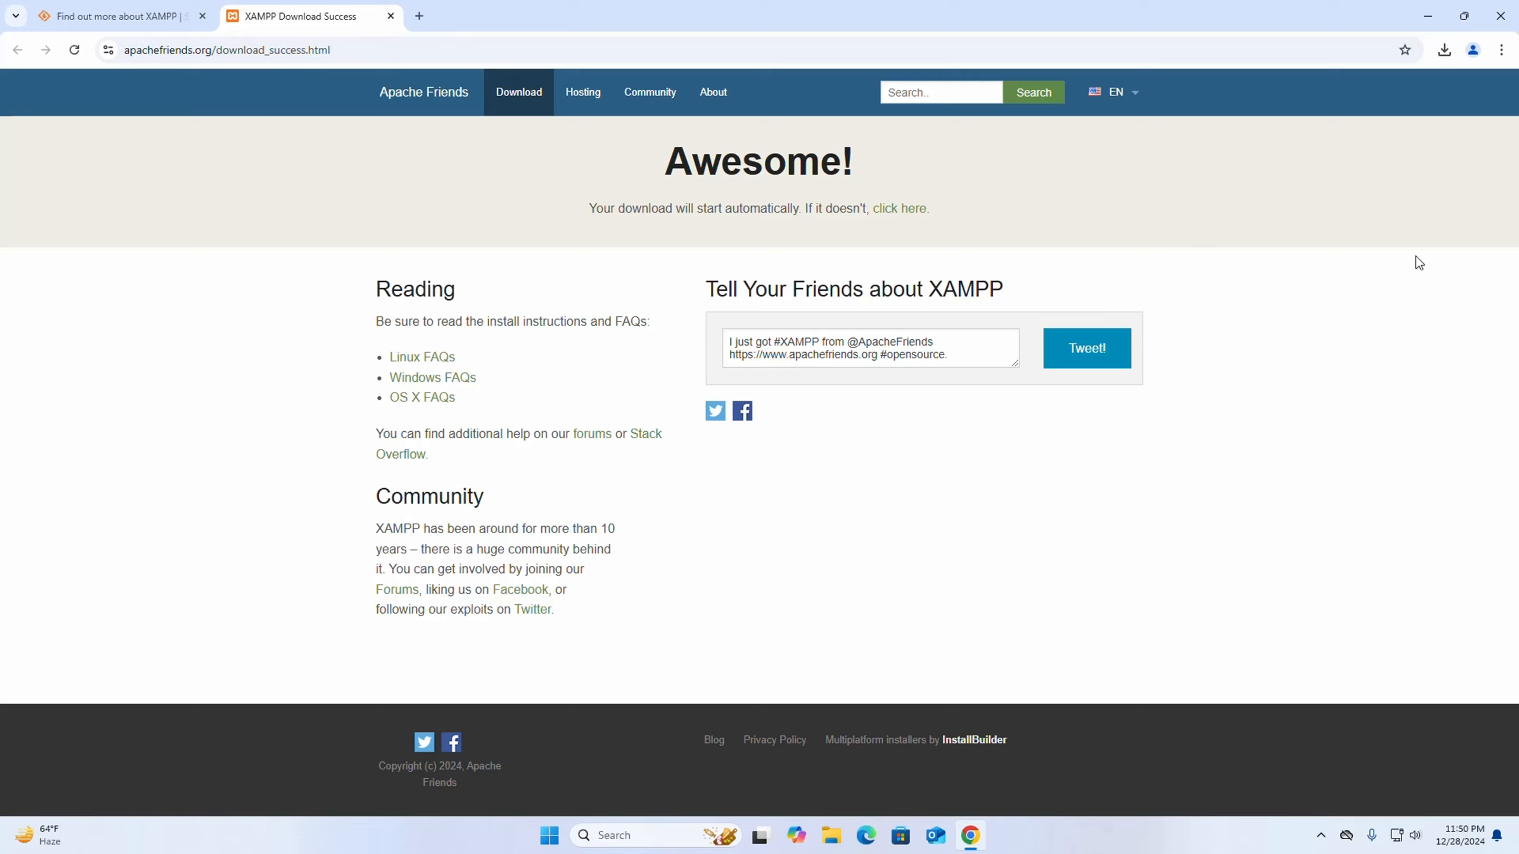
{"action": "left_click", "coordinate": [391, 16]}
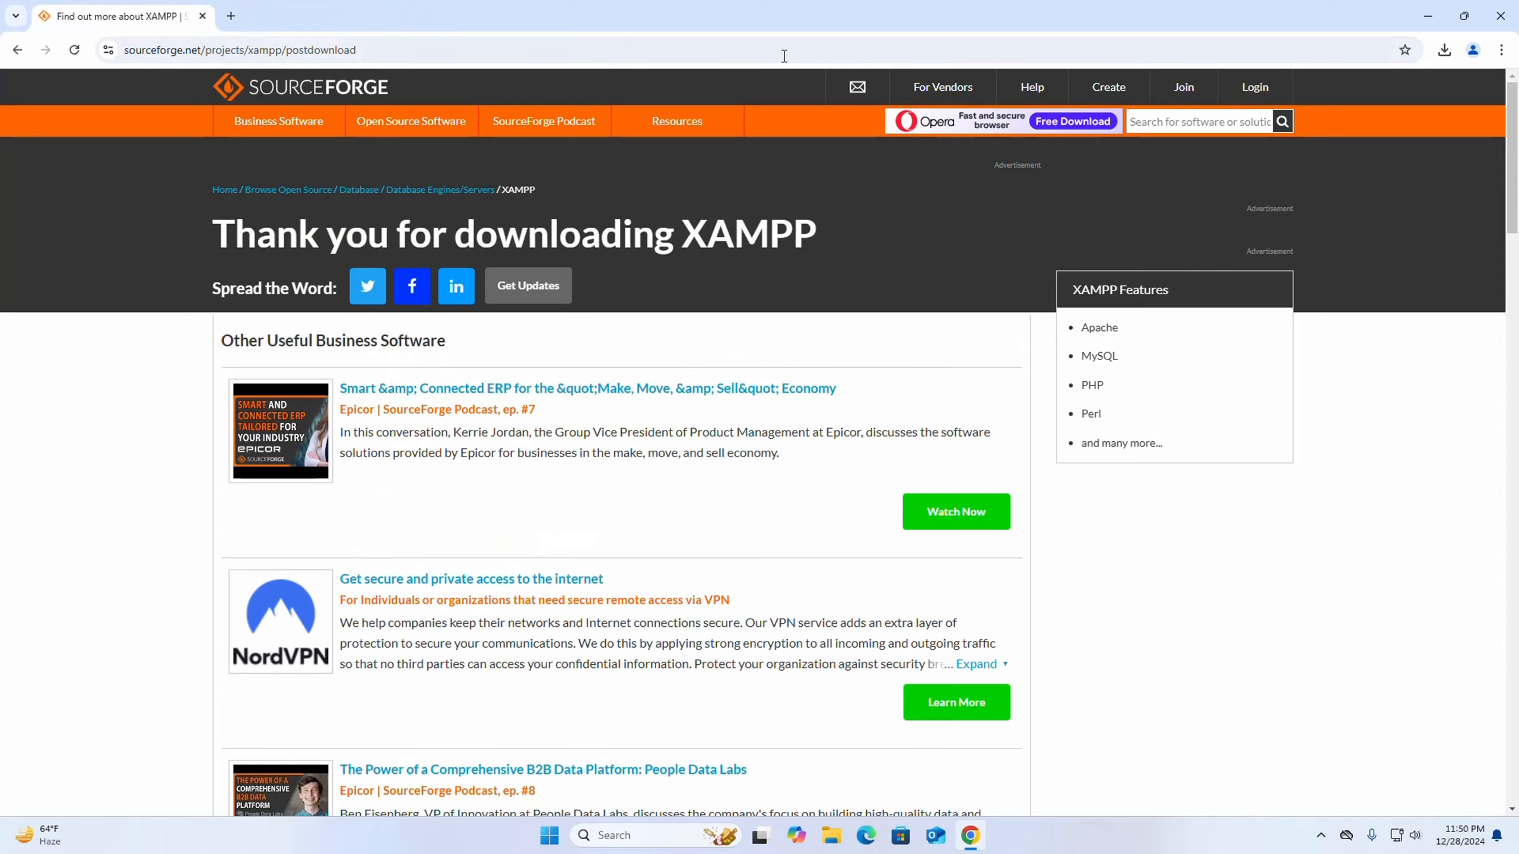
{"action": "left_click", "coordinate": [1500, 16]}
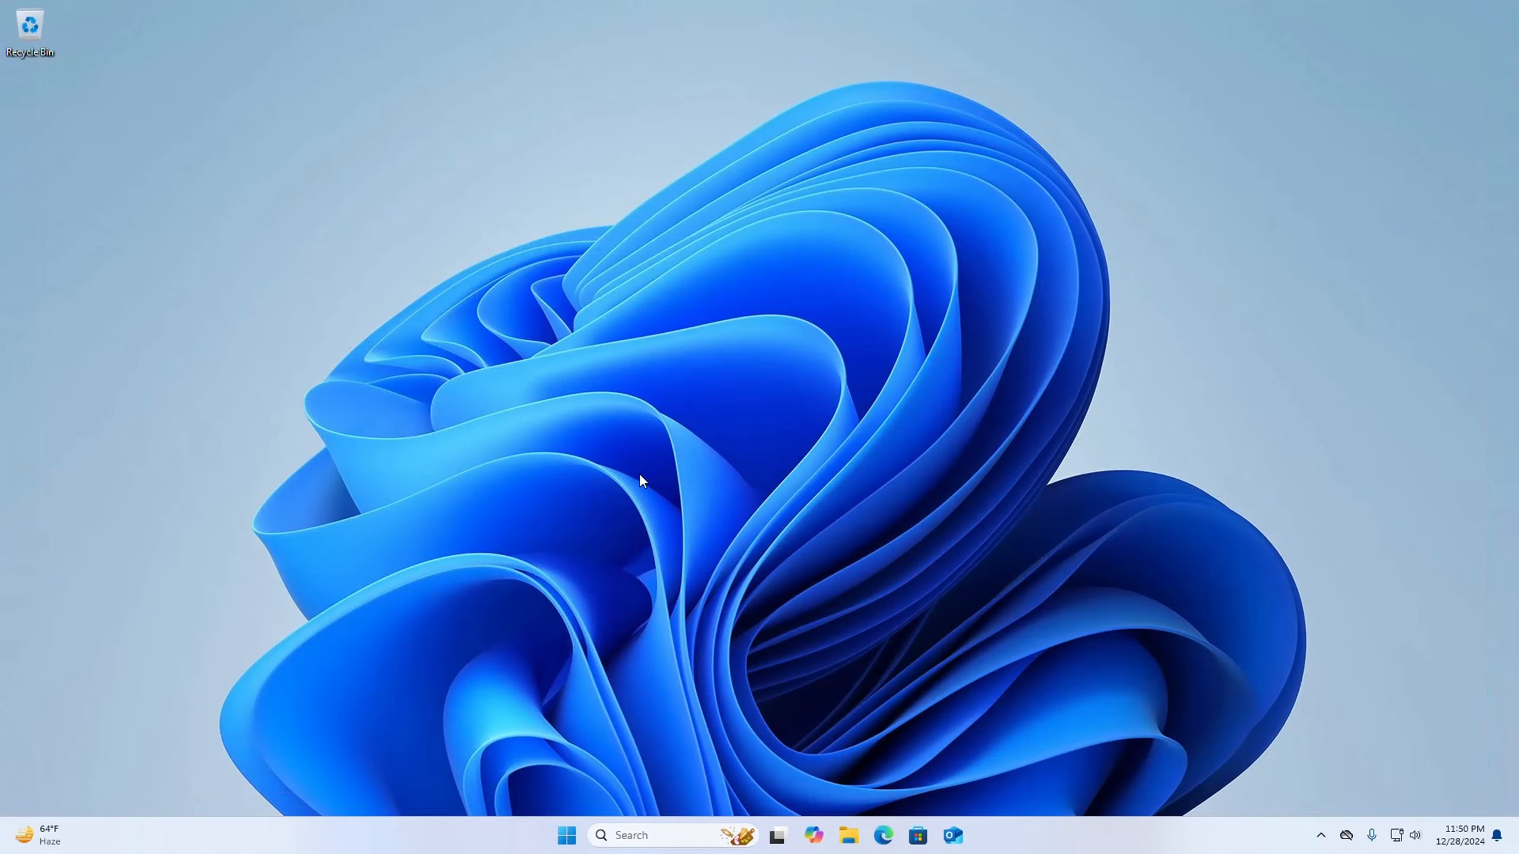
- Launch the downloaded XAMPP installer from the Downloads folder, allow it to make changes, and acknowledge the UAC warning
{"action": "left_click", "coordinate": [849, 836]}
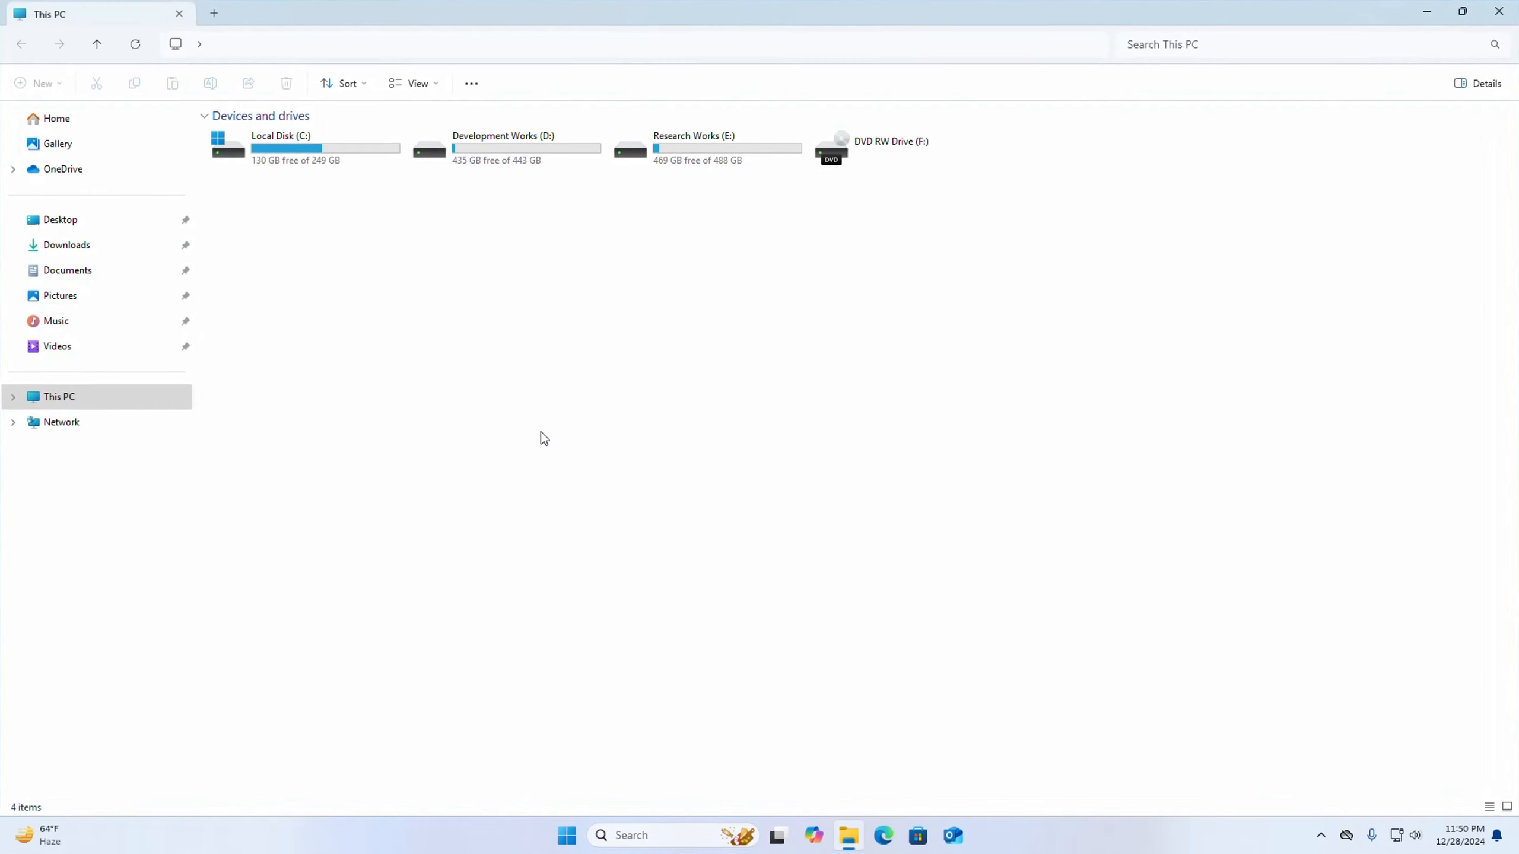
{"action": "left_click", "coordinate": [90, 244]}
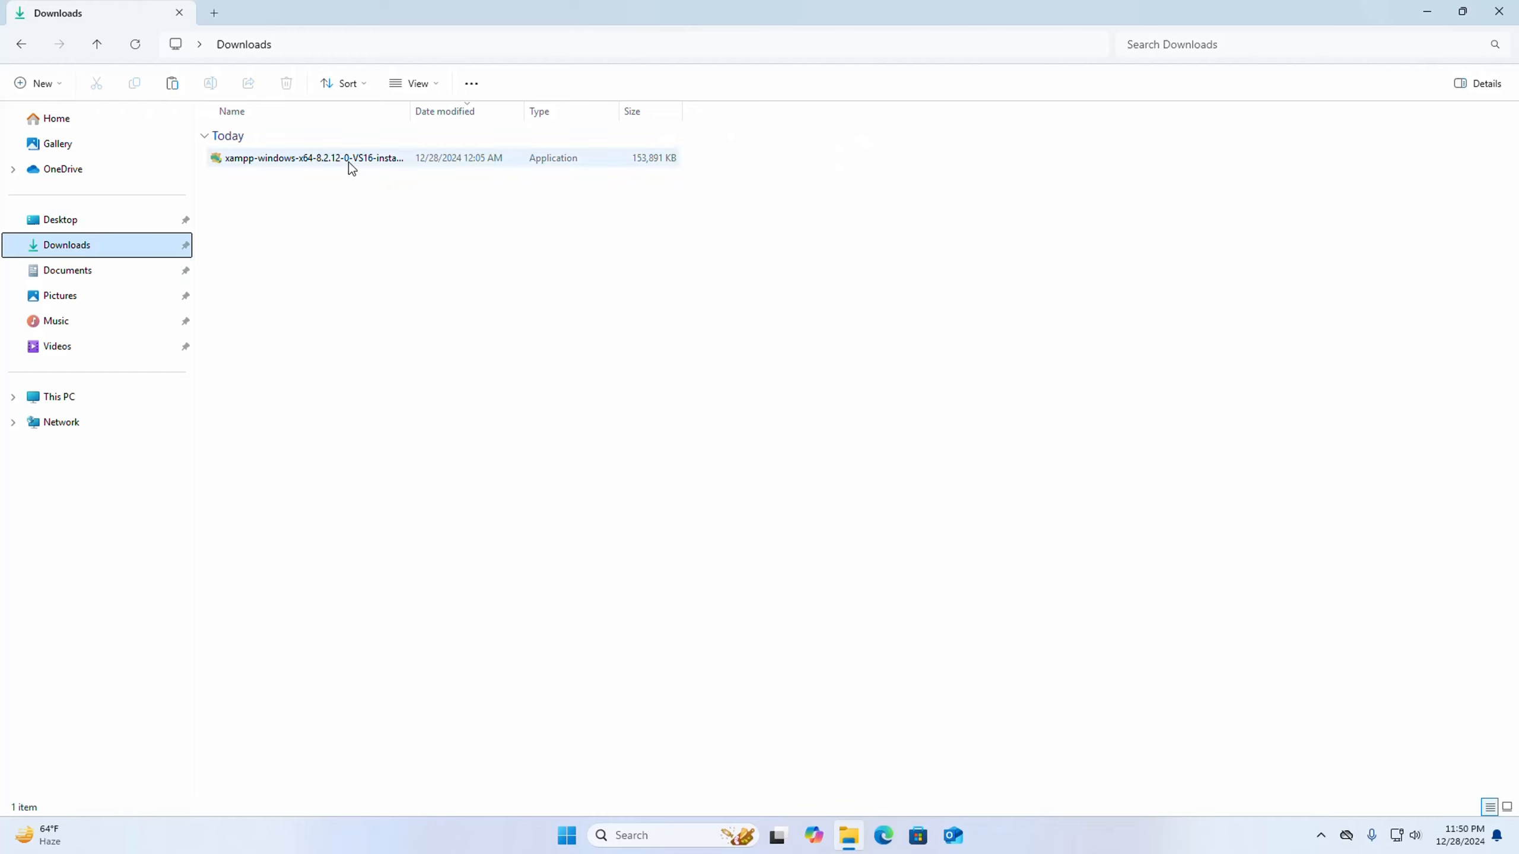
{"action": "left_click", "coordinate": [351, 158]}
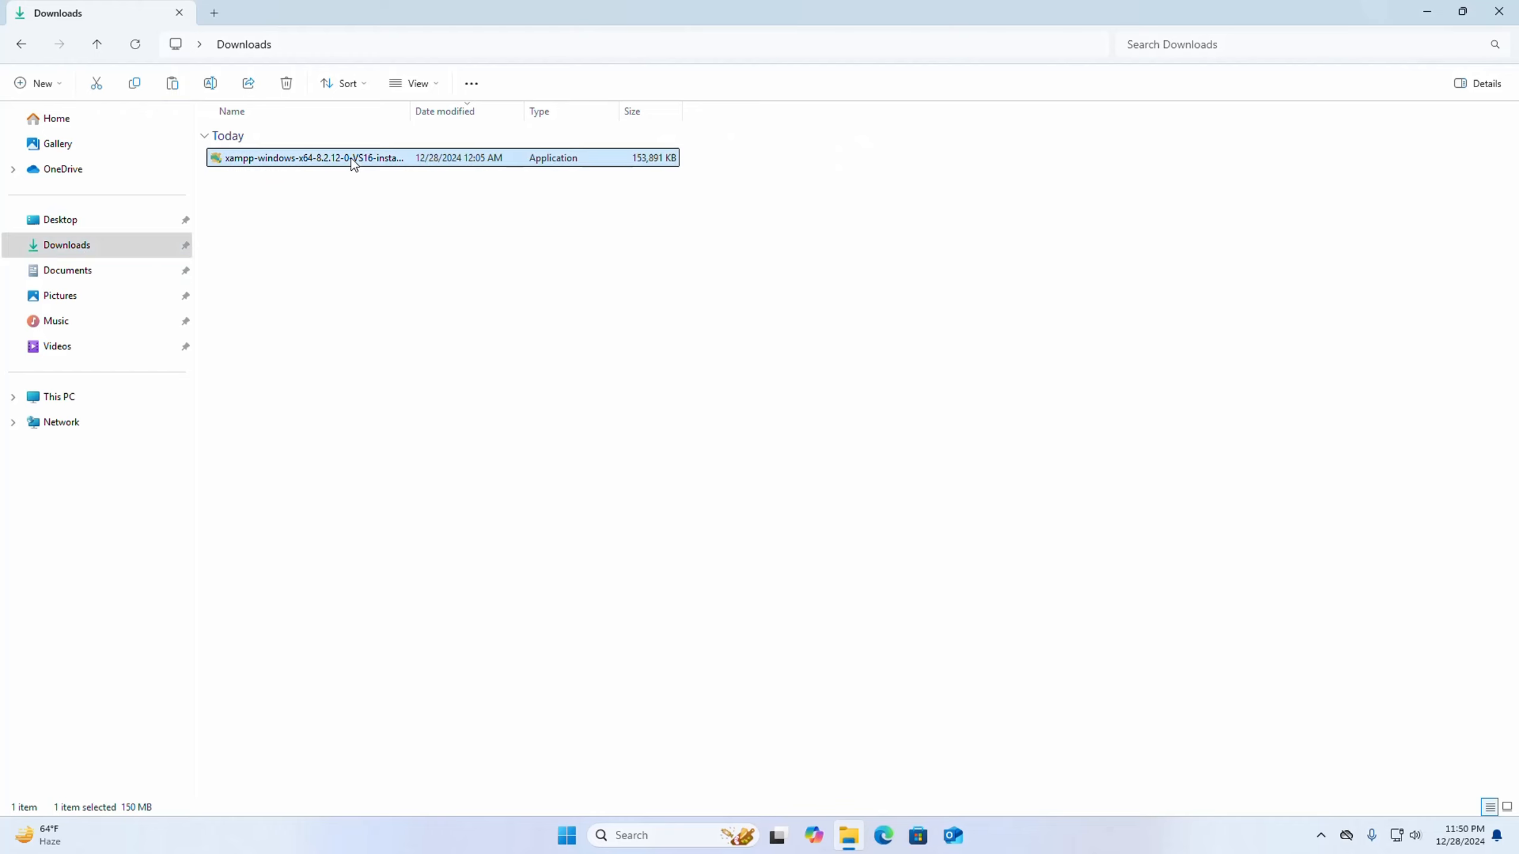
{"action": "right_click", "coordinate": [352, 157]}
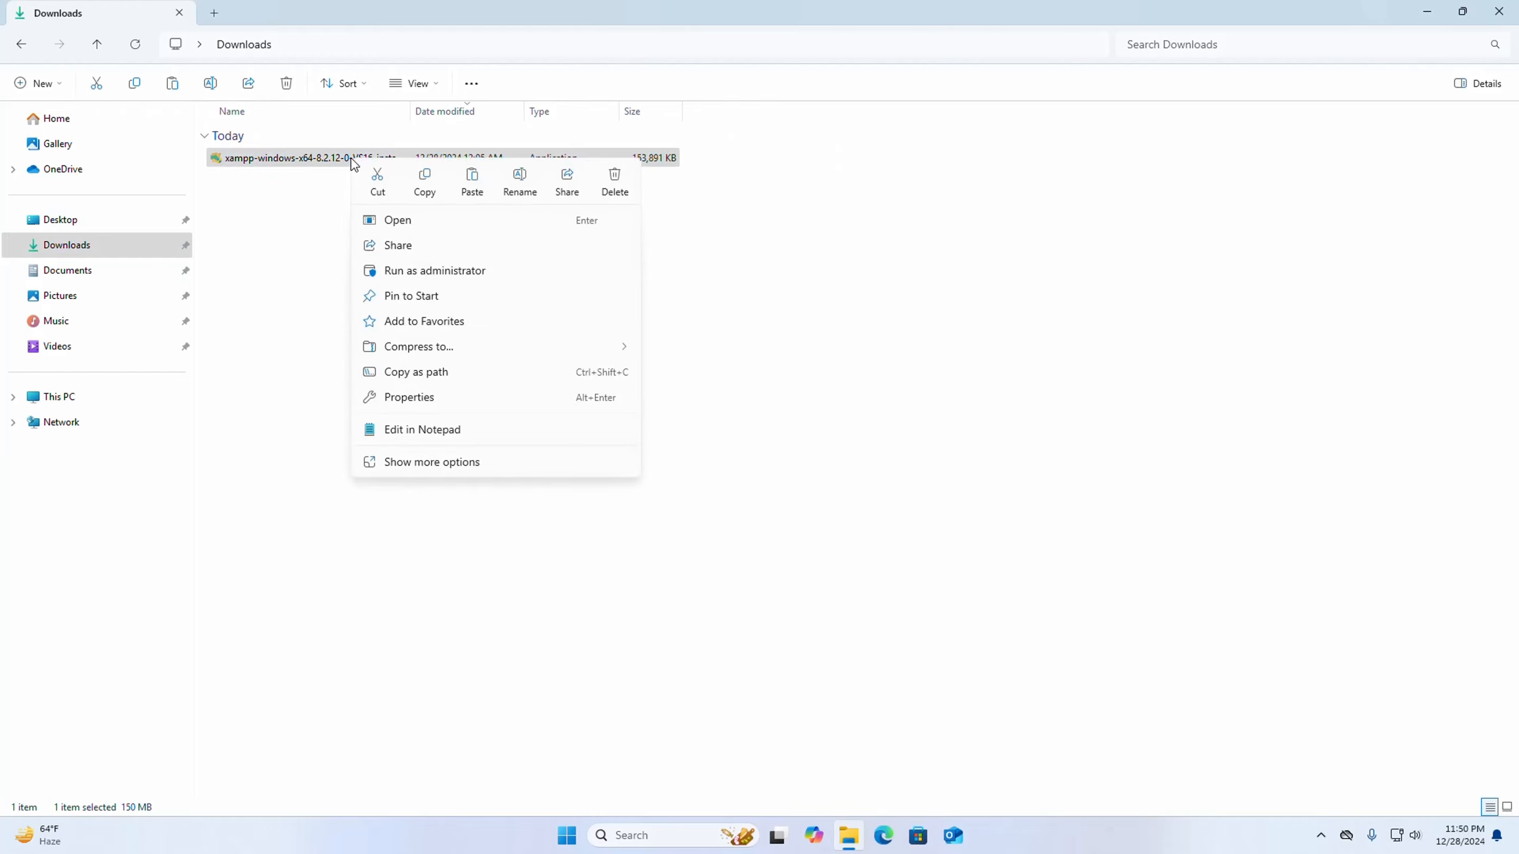
{"action": "left_click", "coordinate": [415, 222]}
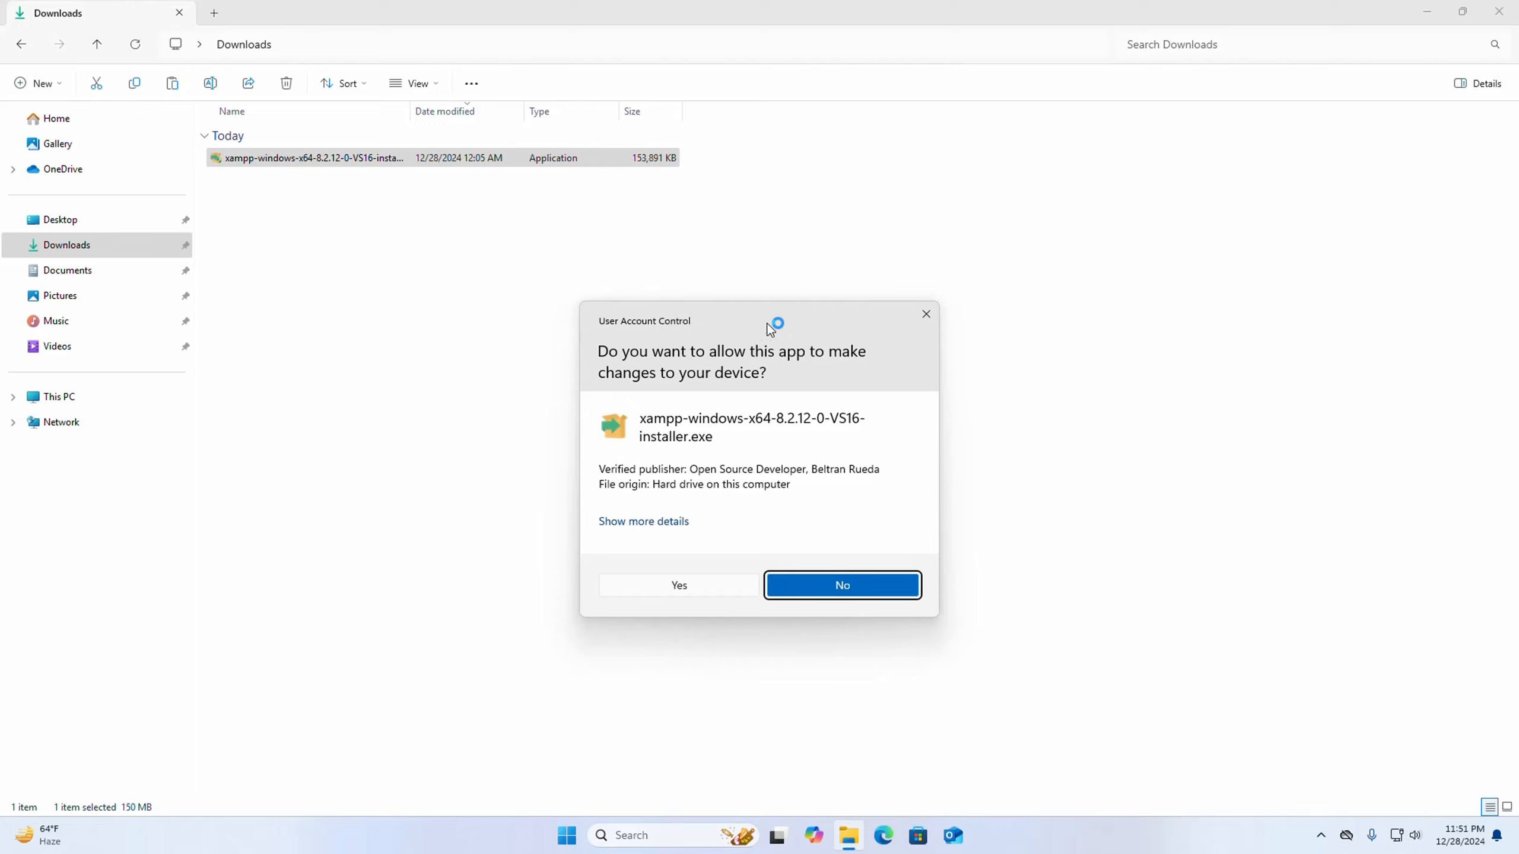
{"action": "left_click", "coordinate": [668, 584]}
{"action": "left_click", "coordinate": [1430, 13]}
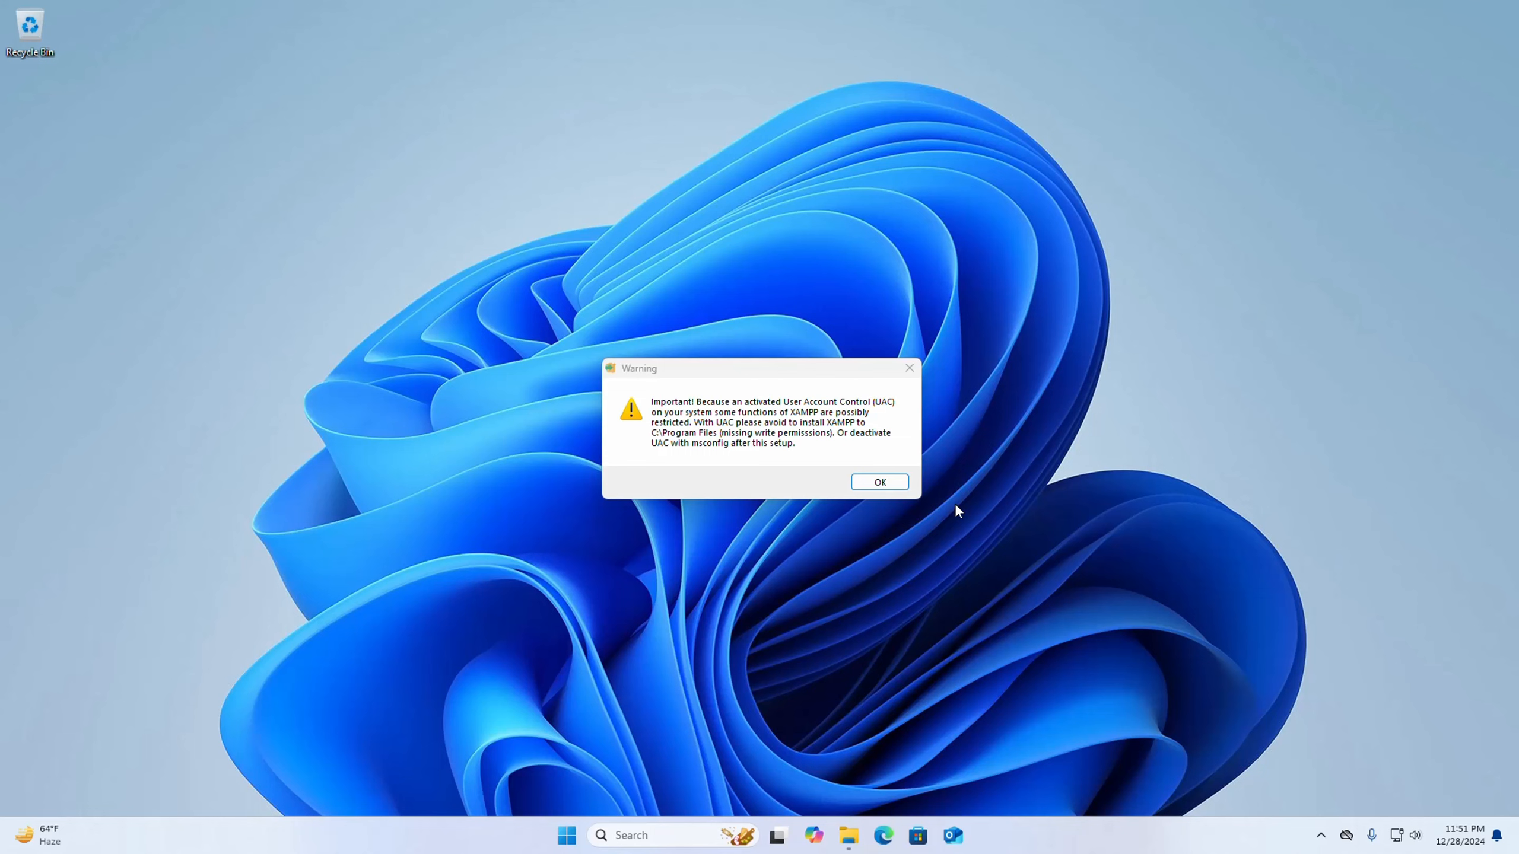
{"action": "left_click", "coordinate": [879, 483]}
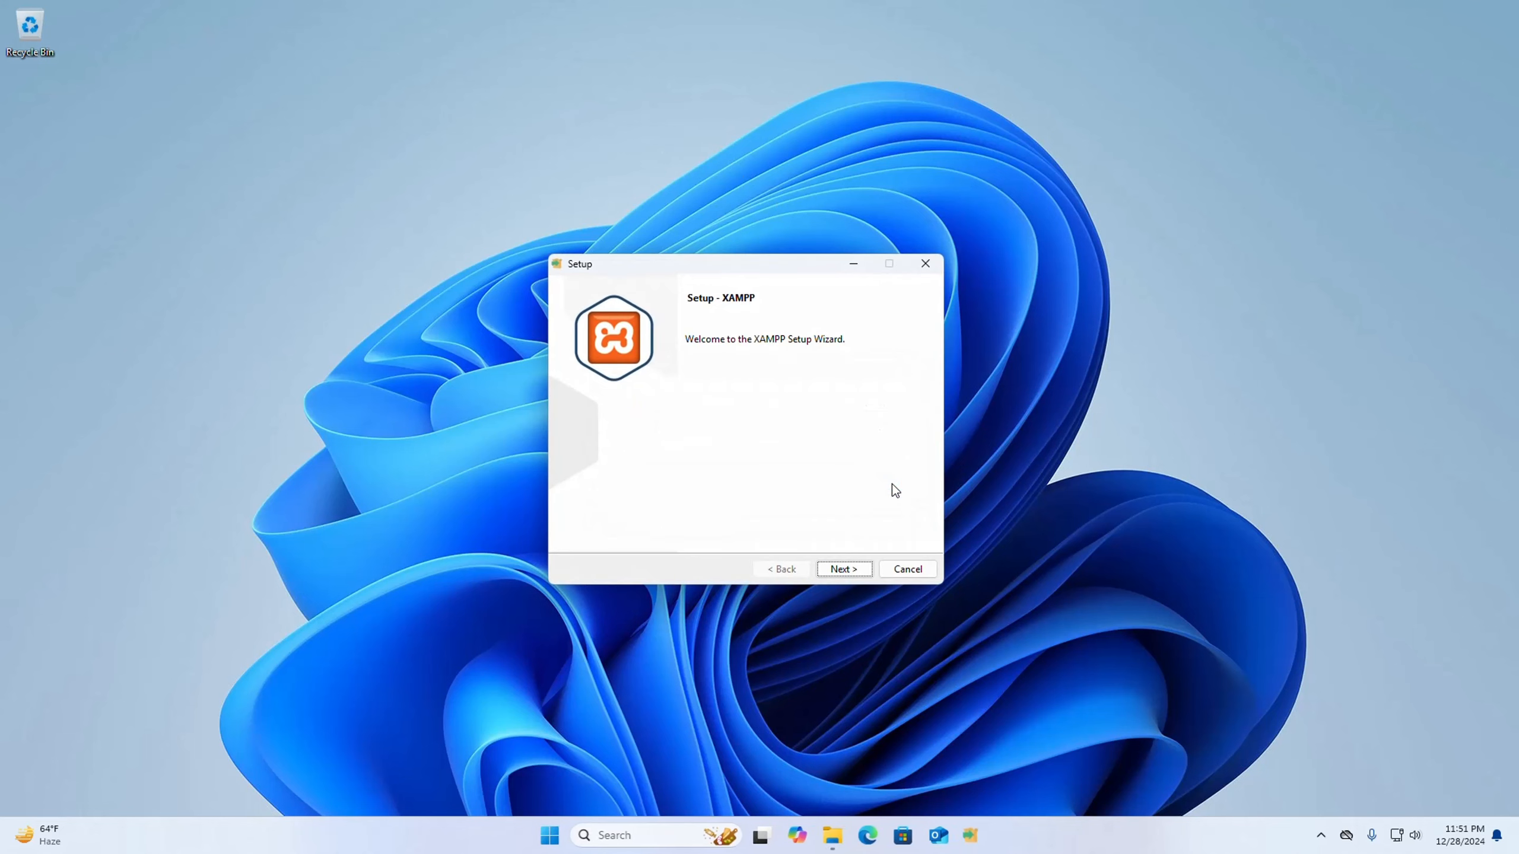
- Proceed past the welcome page and exclude Tomcat from the components to install, keeping all the others
{"action": "left_click_drag", "start_coordinate": [750, 272], "coordinate": [747, 181]}
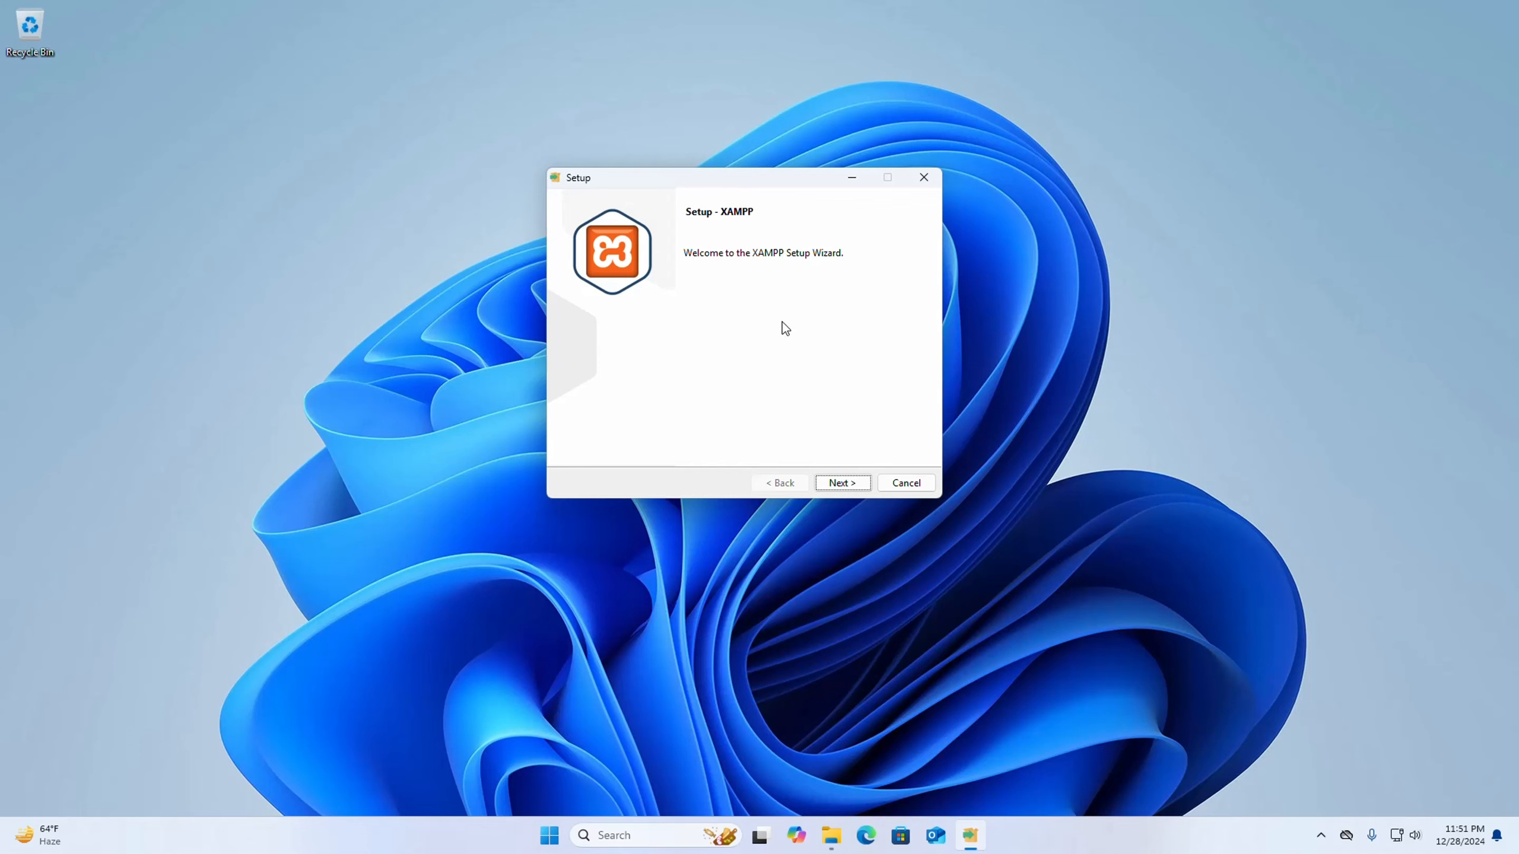
{"action": "left_click", "coordinate": [843, 483]}
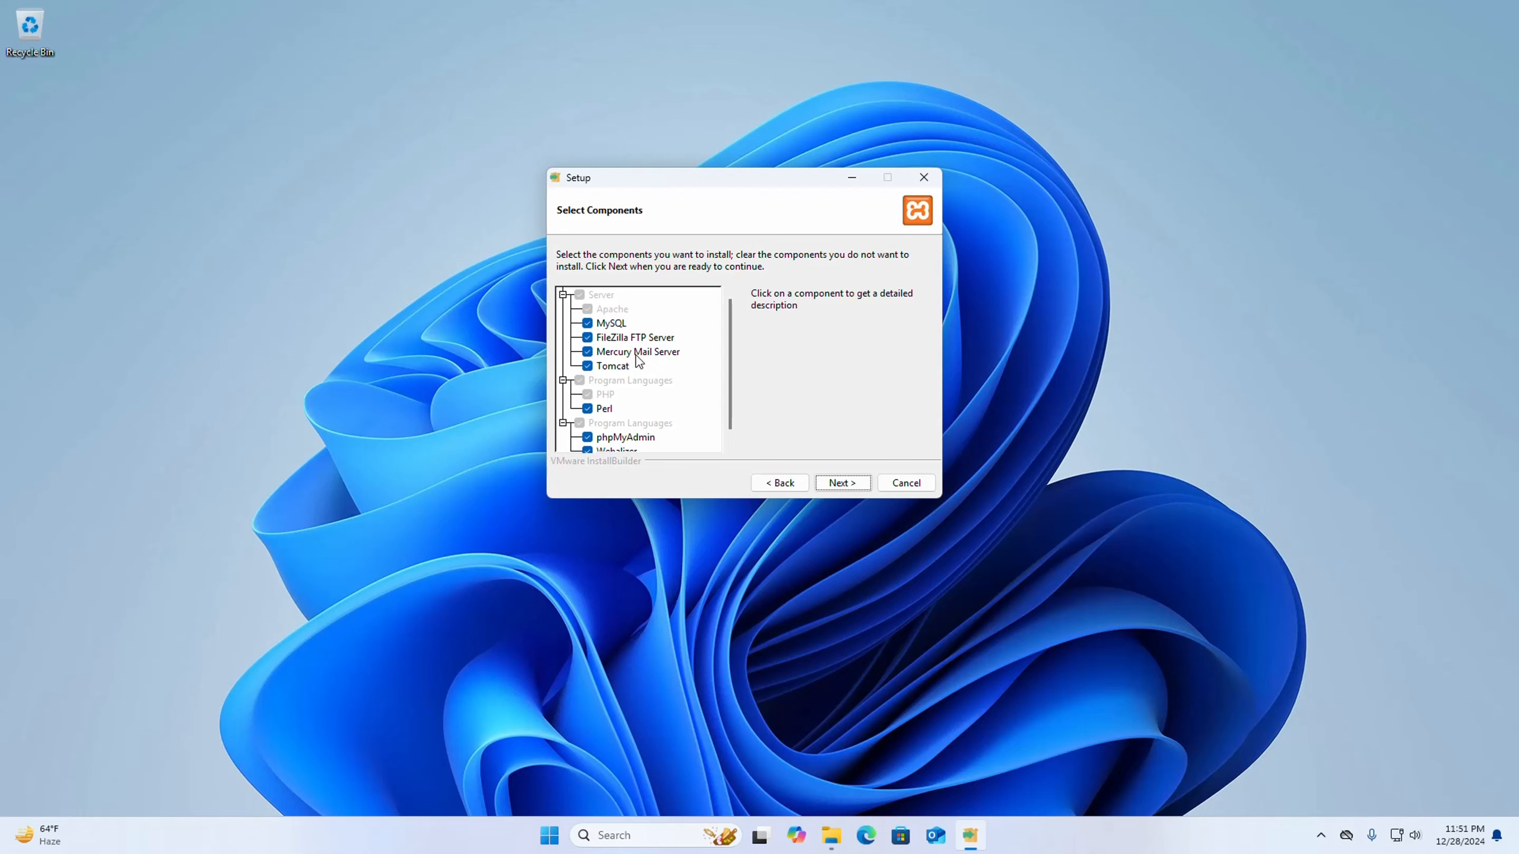
{"action": "left_click", "coordinate": [589, 366]}
{"action": "scroll", "coordinate": [731, 370], "scroll_direction": "down", "scroll_amount": 1}
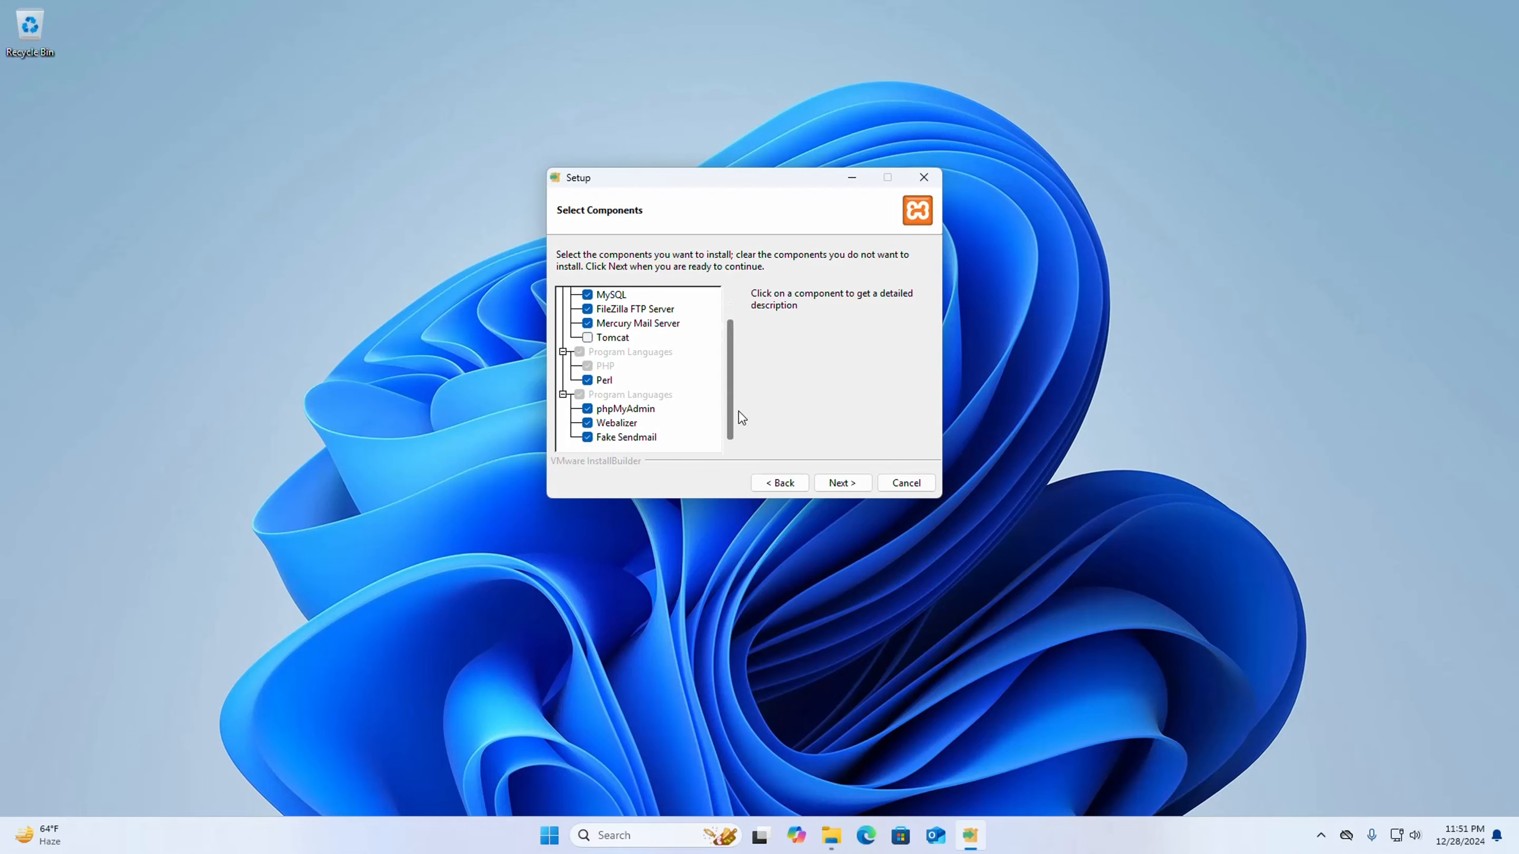
{"action": "scroll", "coordinate": [744, 373], "scroll_direction": "up", "scroll_amount": 1}
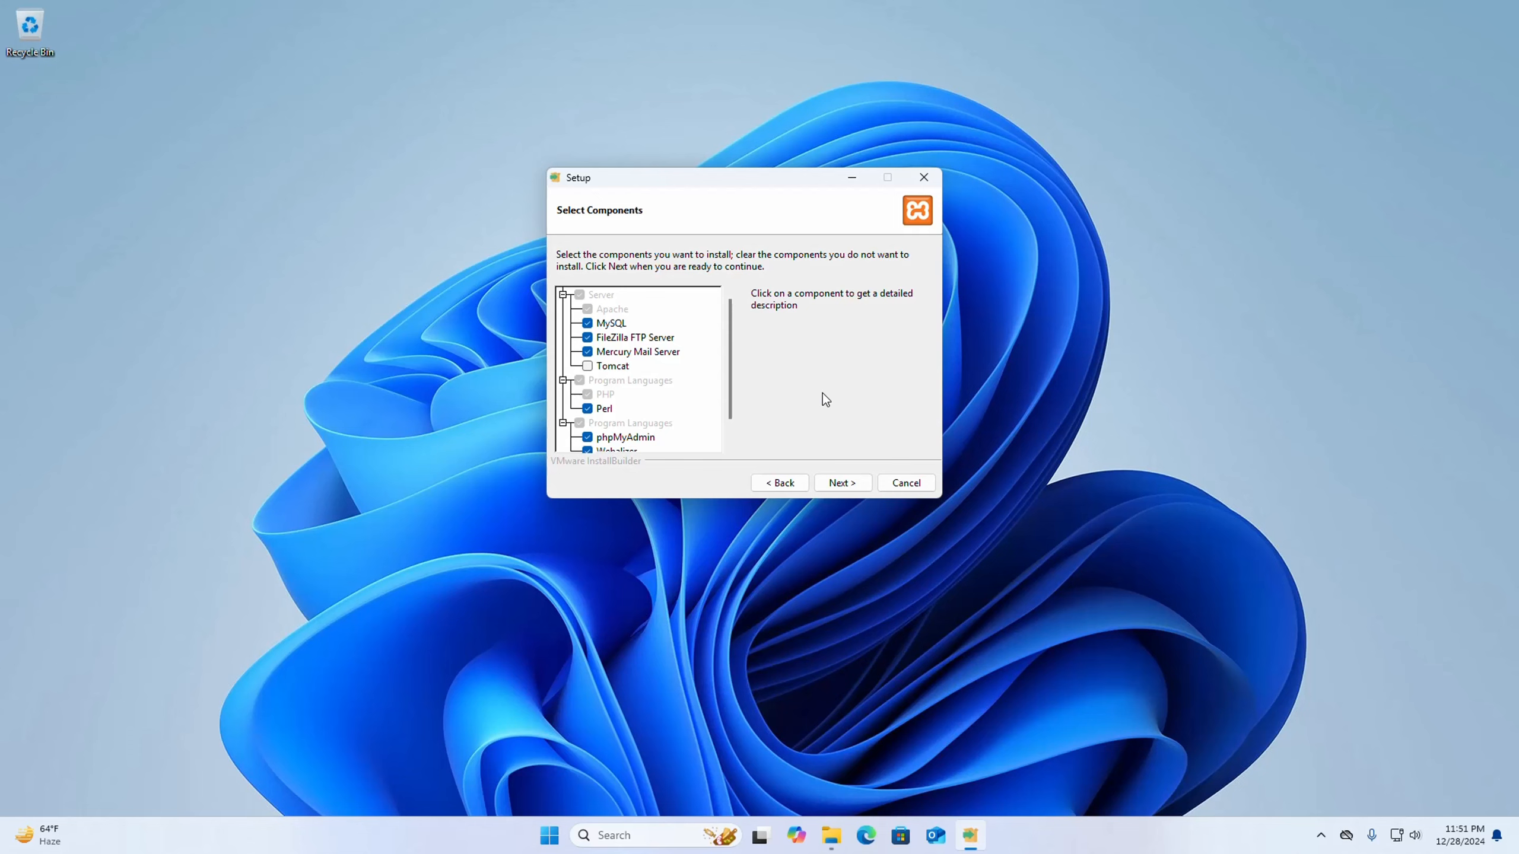
{"action": "left_click", "coordinate": [850, 484]}
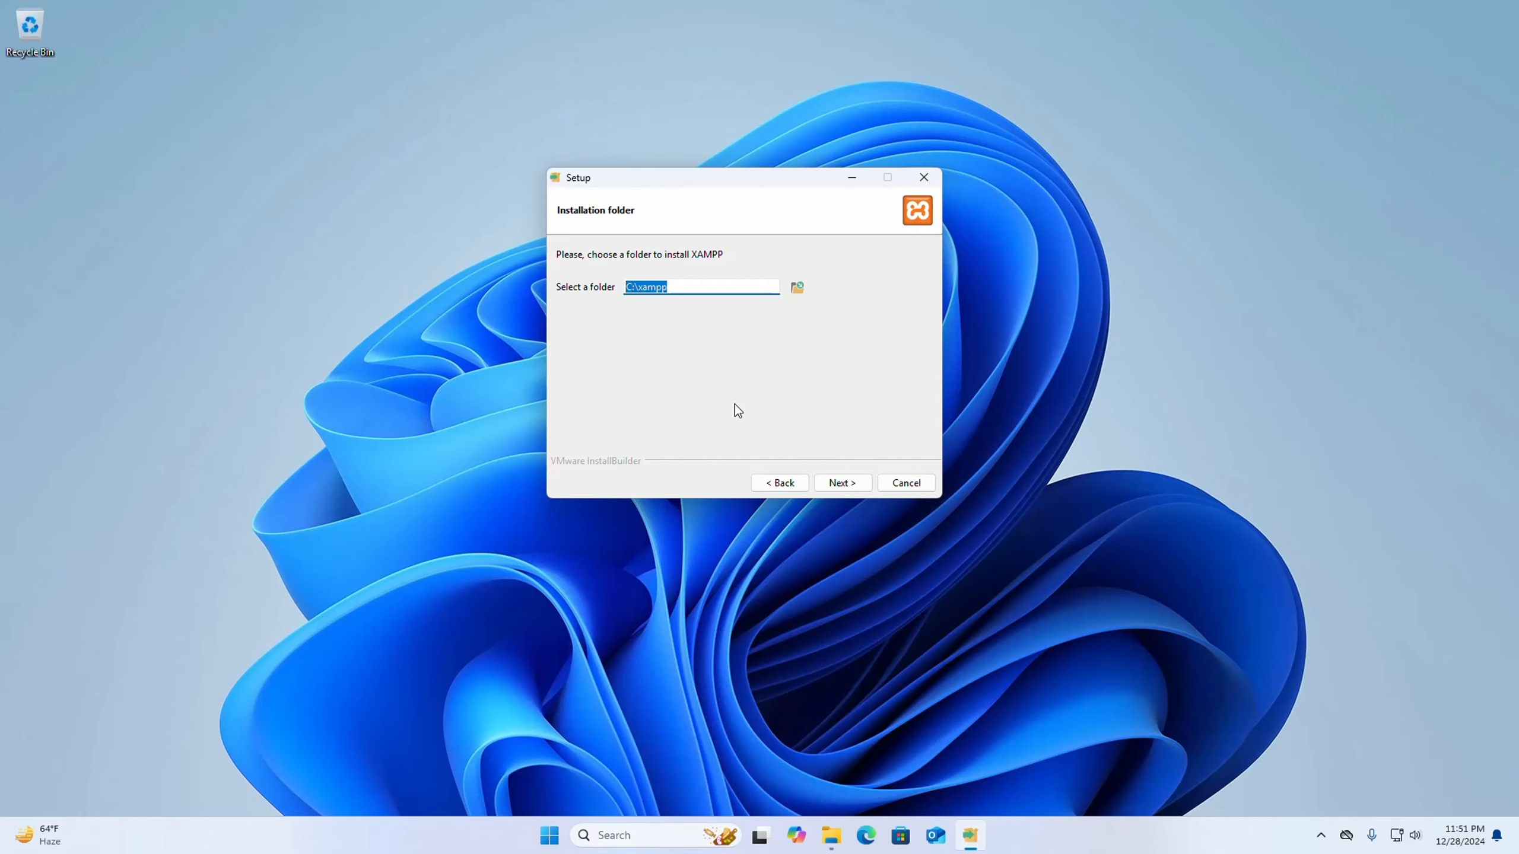
- Accept C:\xampp as the XAMPP installation folder
{"action": "left_click", "coordinate": [688, 291]}
{"action": "left_click", "coordinate": [681, 285]}
{"action": "left_click", "coordinate": [840, 484]}
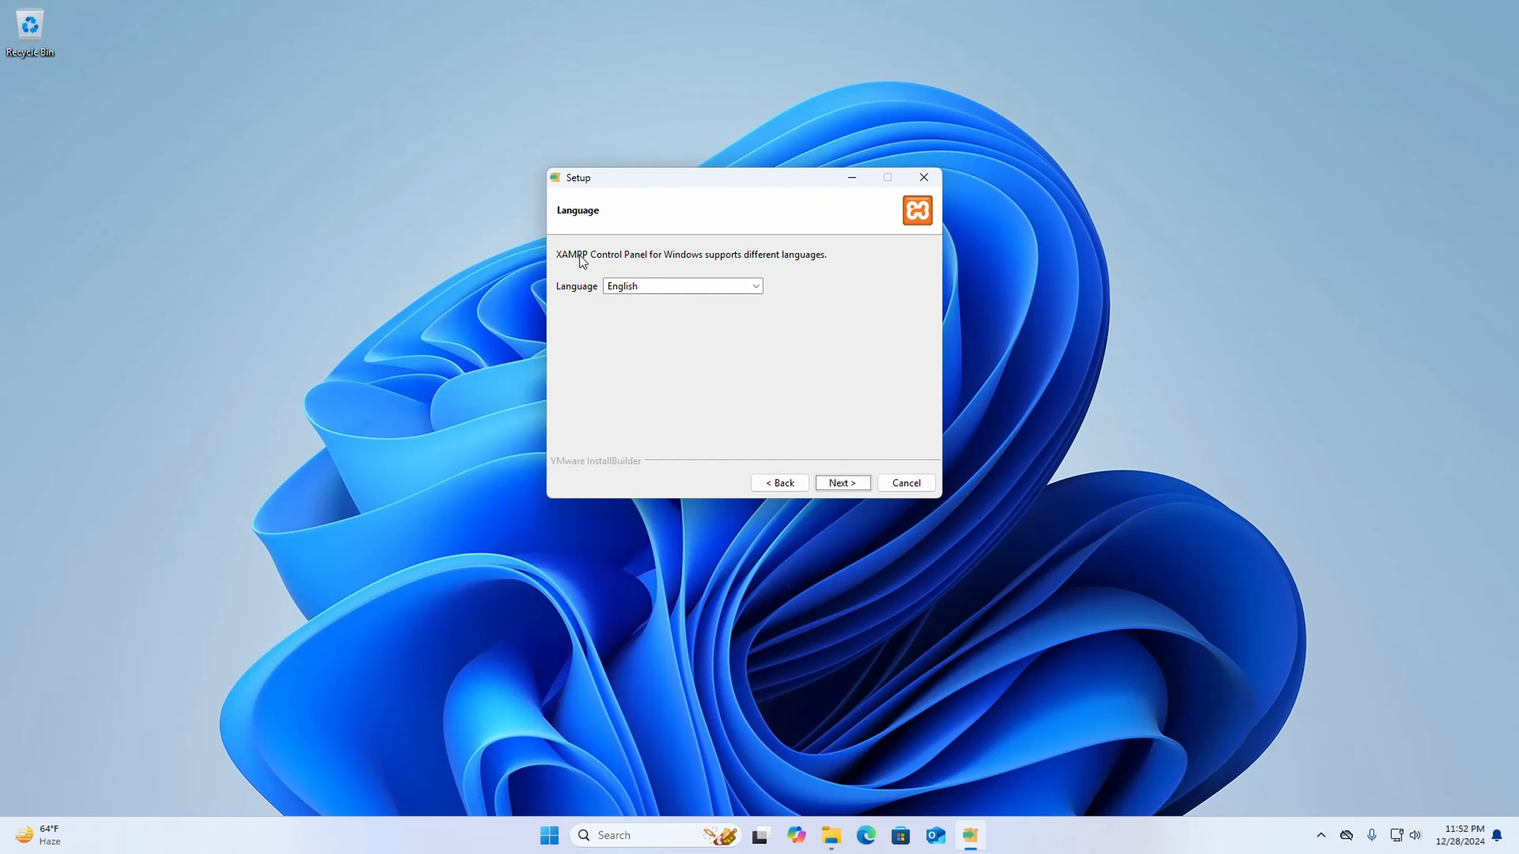
- Choose English as the Control Panel language and start the installation
{"action": "left_click", "coordinate": [757, 287]}
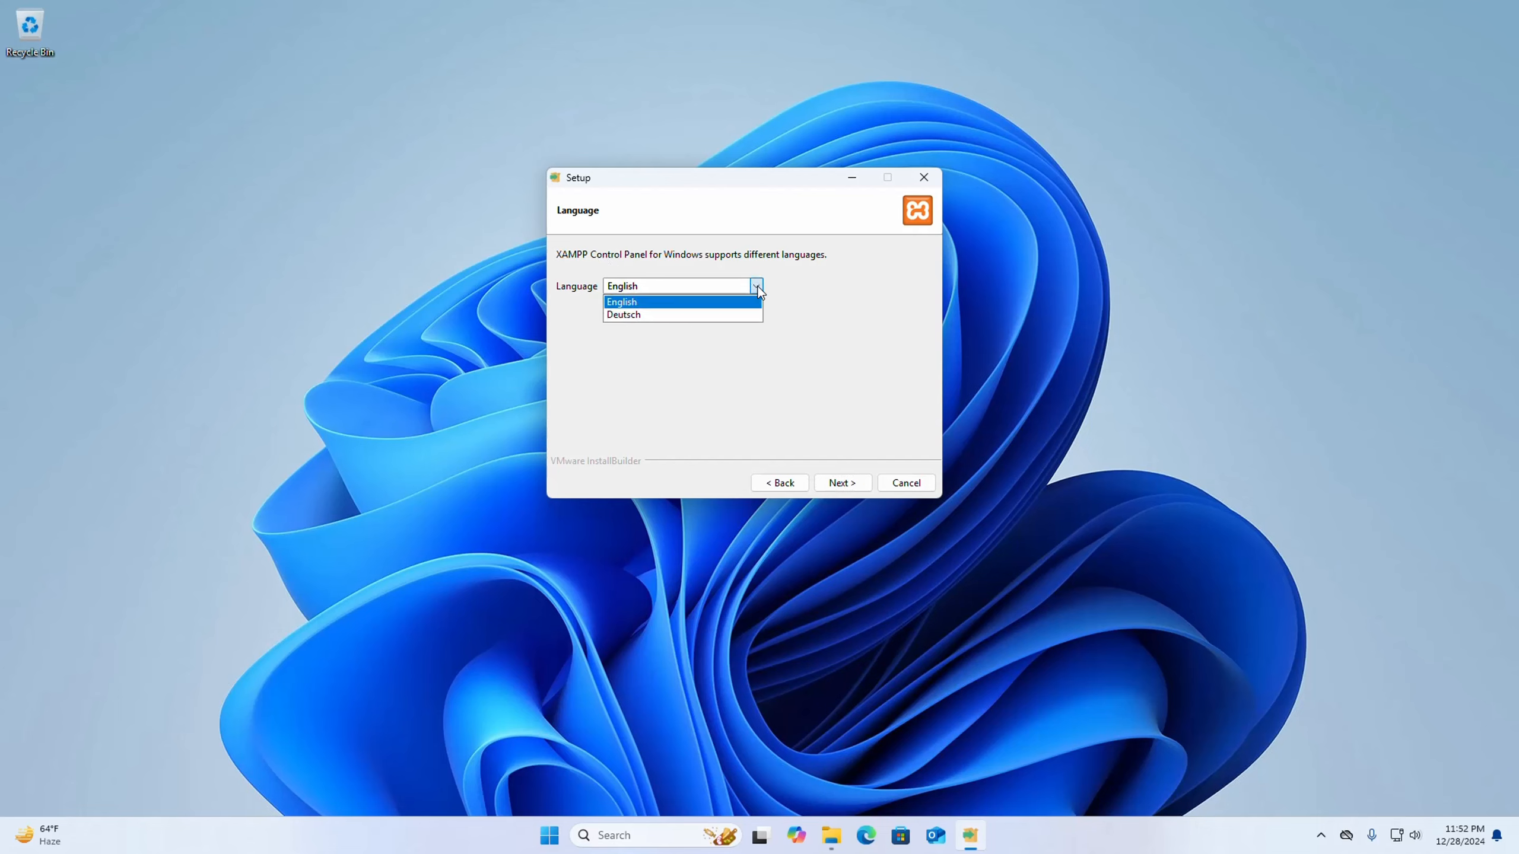
{"action": "left_click", "coordinate": [641, 301]}
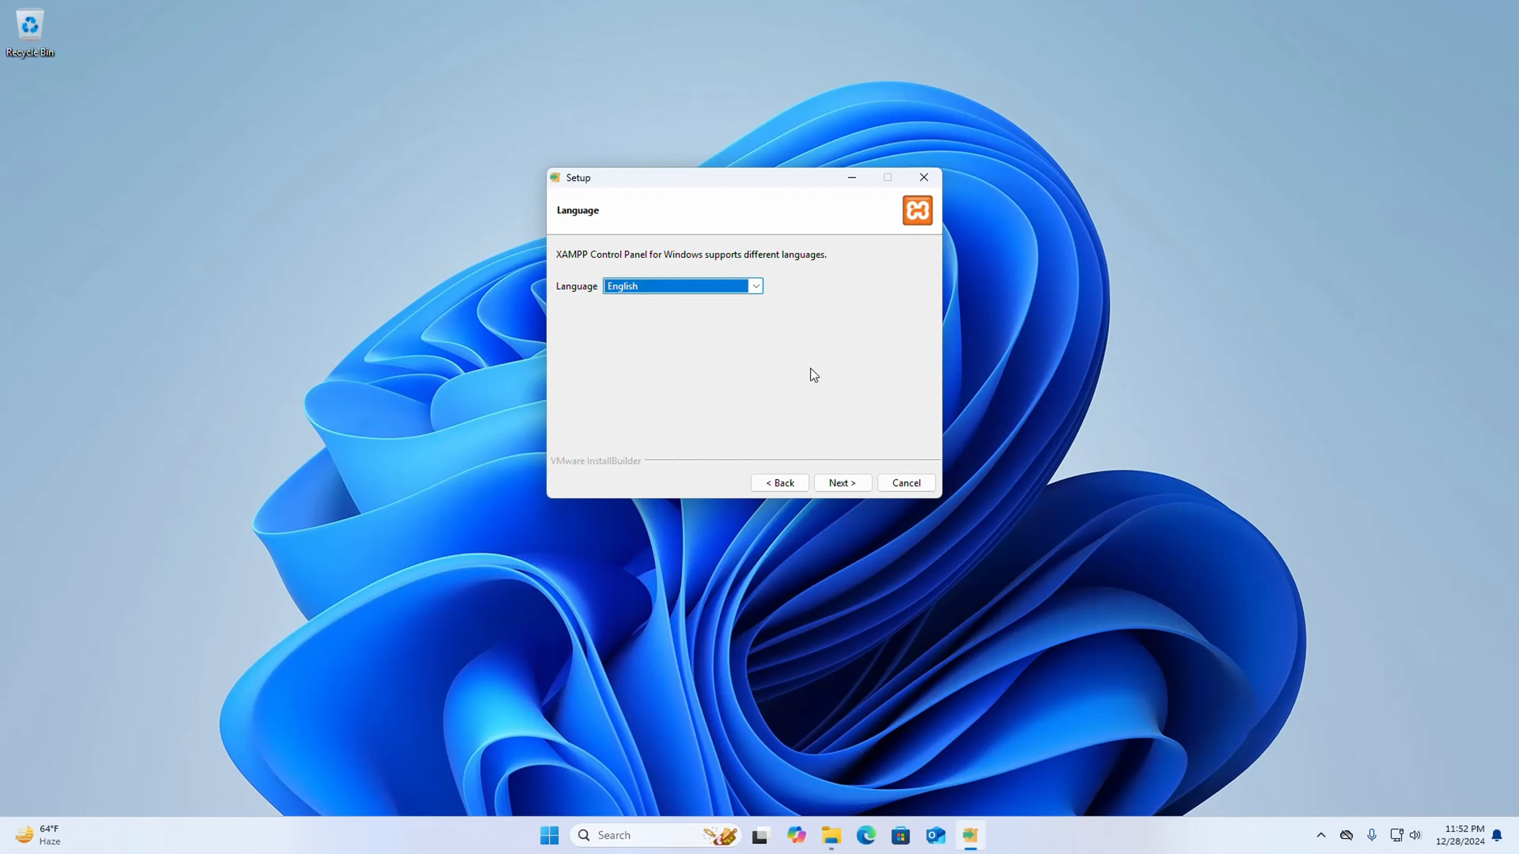
{"action": "left_click", "coordinate": [843, 483]}
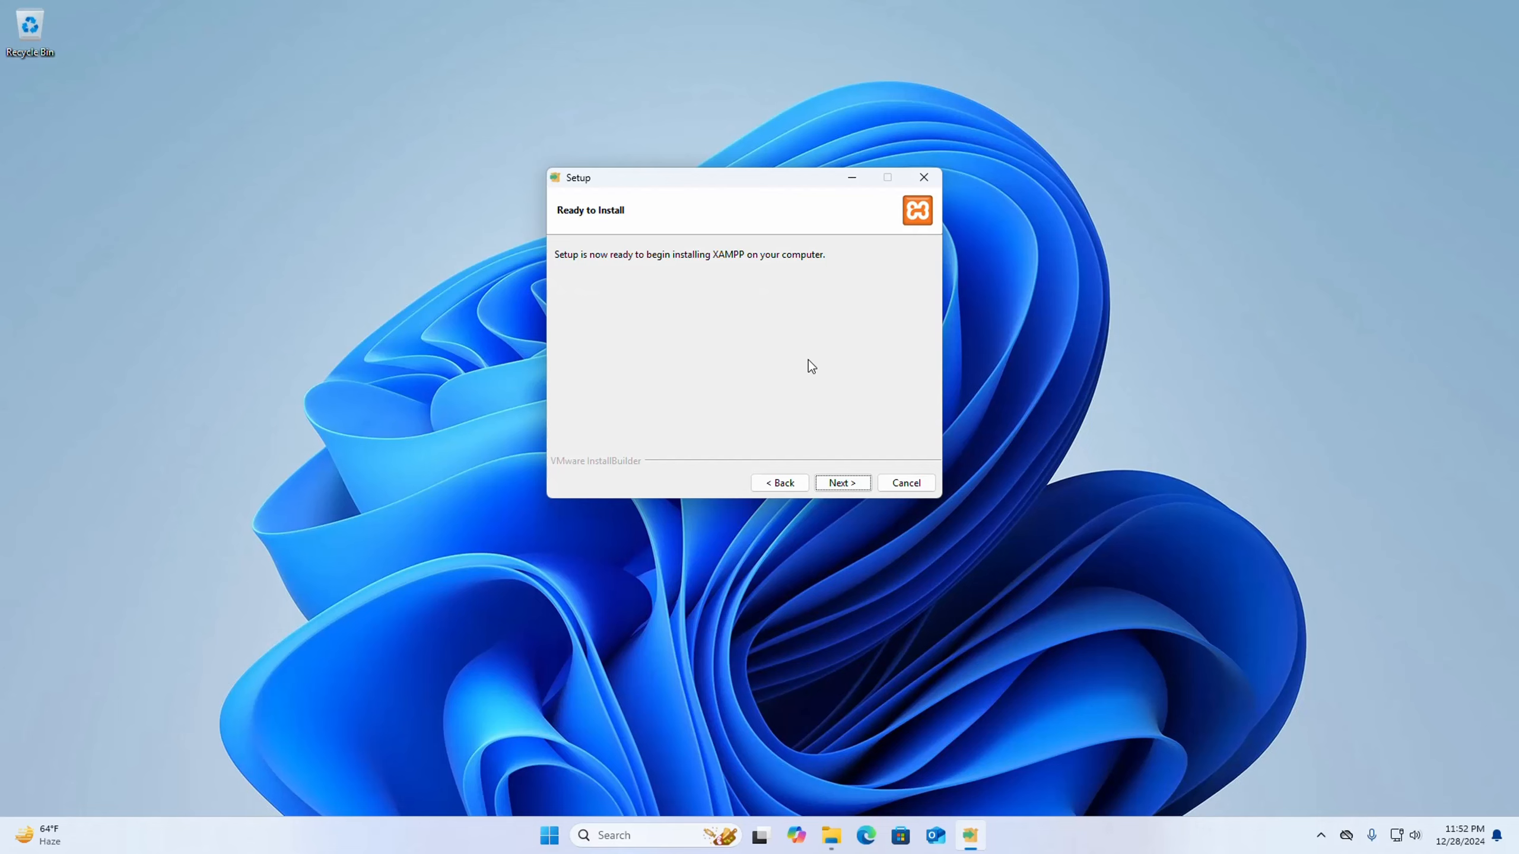
{"action": "left_click", "coordinate": [848, 487]}
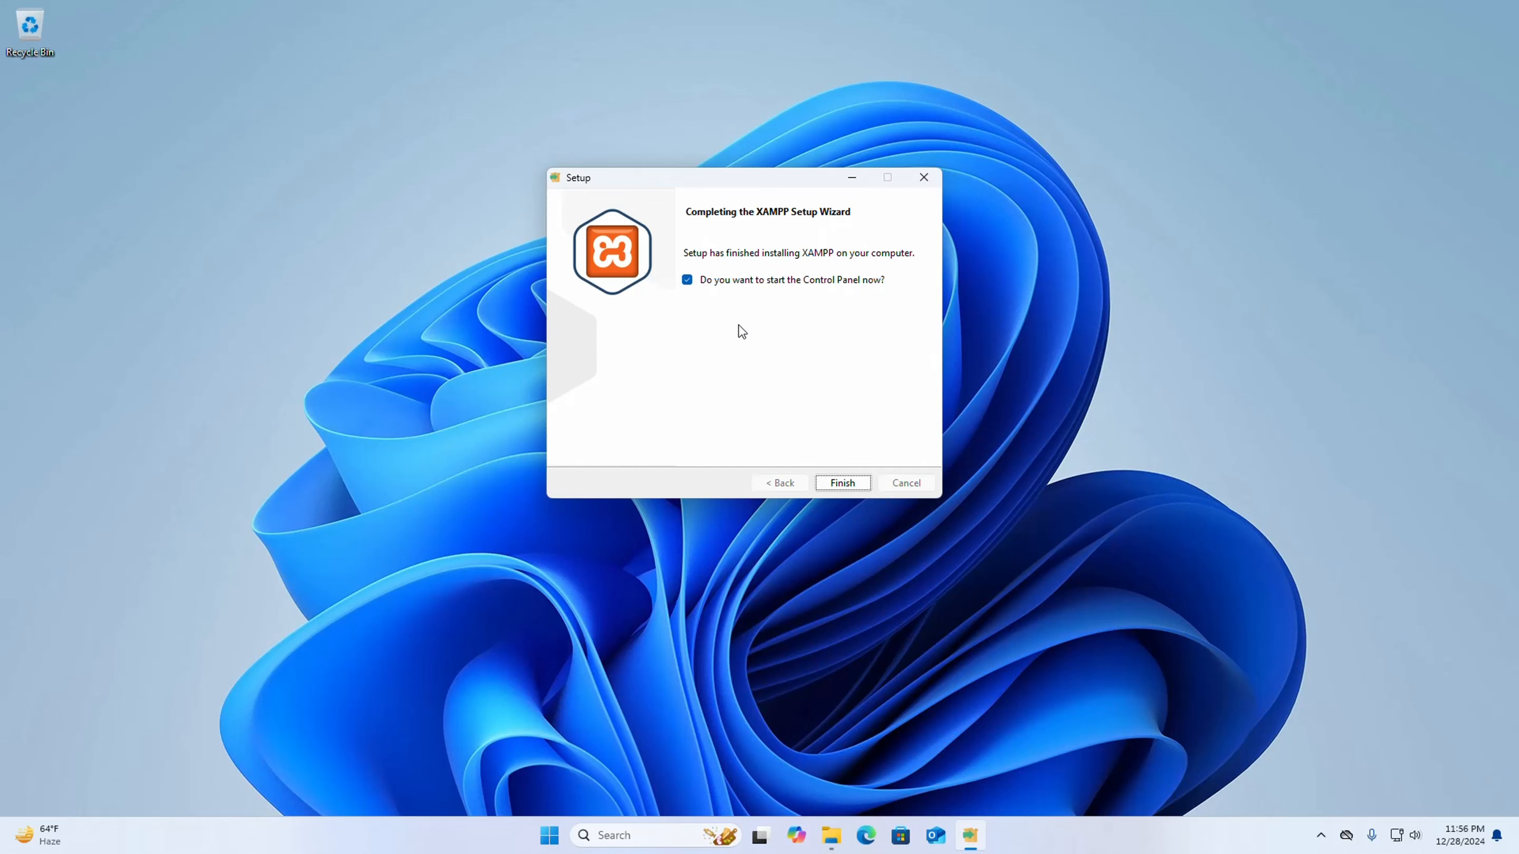
- Finish the setup wizard with the option to start the Control Panel enabled
{"action": "left_click", "coordinate": [688, 281]}
{"action": "left_click", "coordinate": [688, 281]}
{"action": "left_click", "coordinate": [840, 483]}
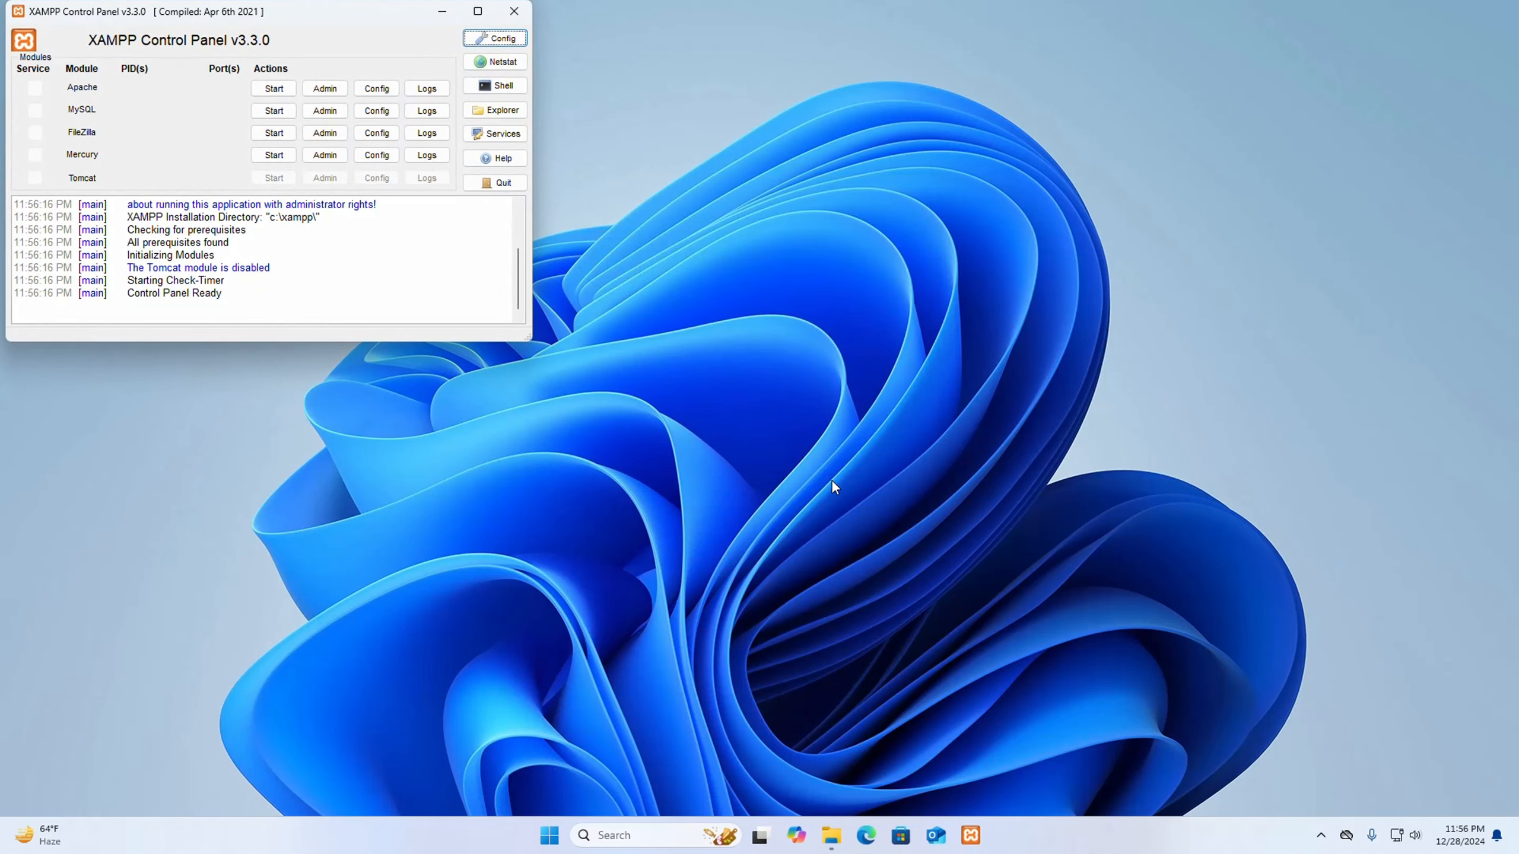
- Move the XAMPP Control Panel toward the middle of the desktop and start the Apache and MySQL modules
{"action": "left_click_drag", "start_coordinate": [353, 10], "coordinate": [728, 124]}
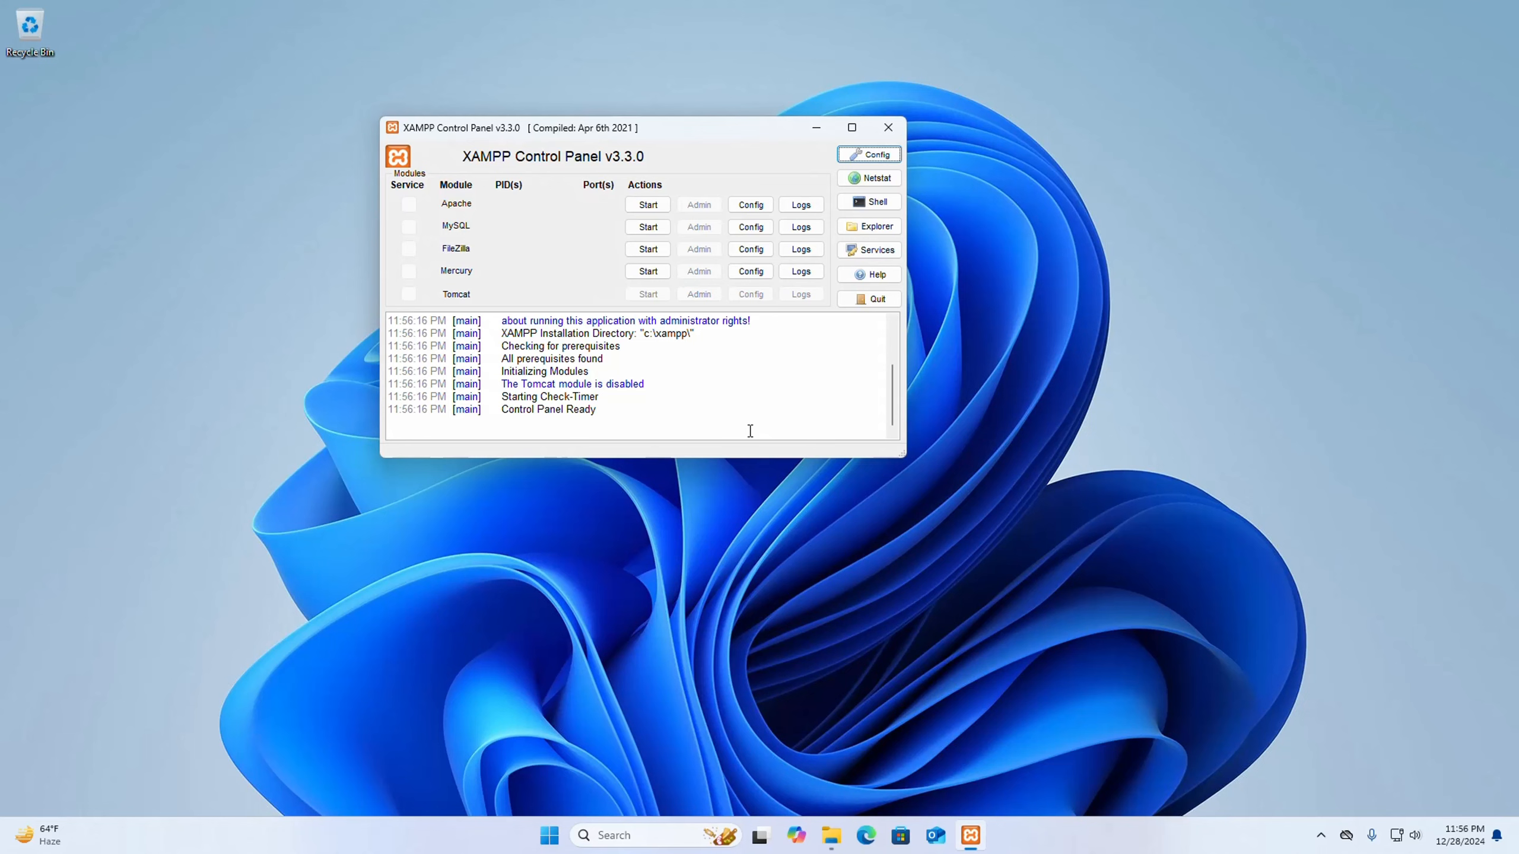
{"action": "left_click", "coordinate": [640, 206]}
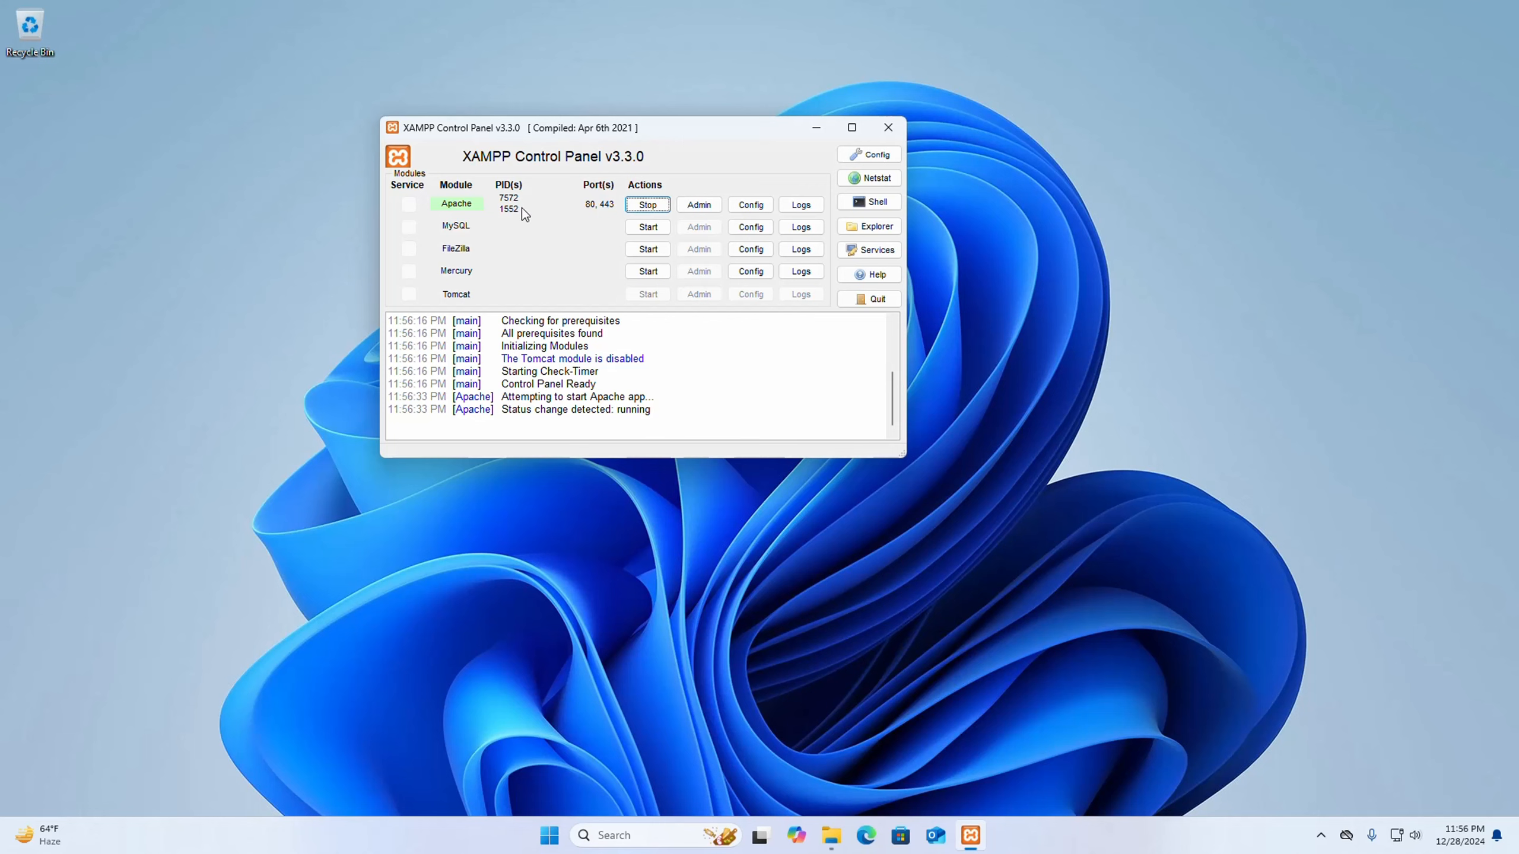
{"action": "left_click", "coordinate": [647, 228]}
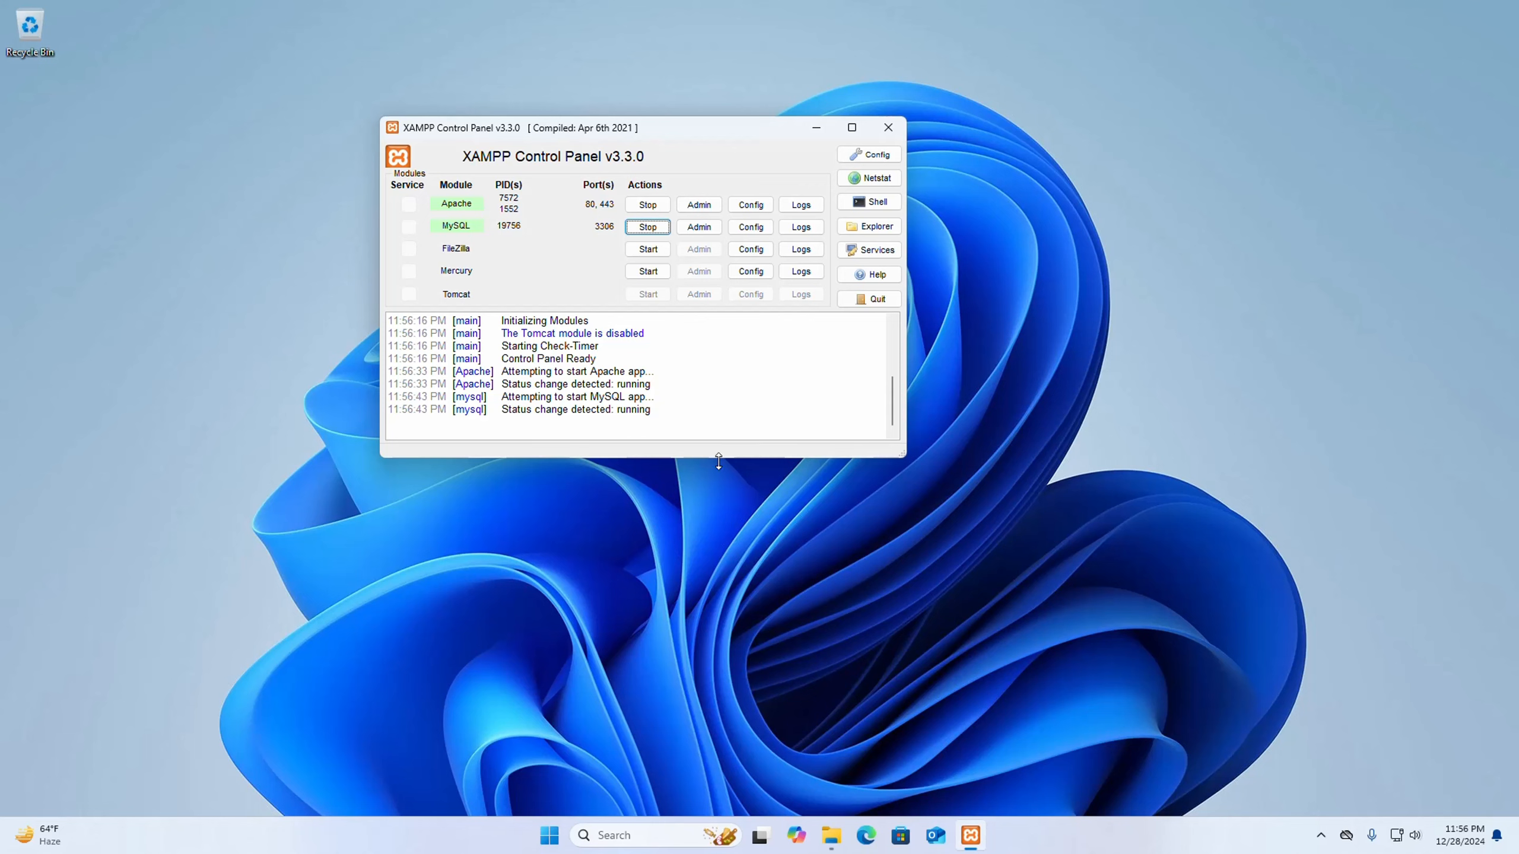
- Switch to Google Chrome, load localhost, and open phpMyAdmin from the XAMPP dashboard
{"action": "left_click", "coordinate": [644, 834]}
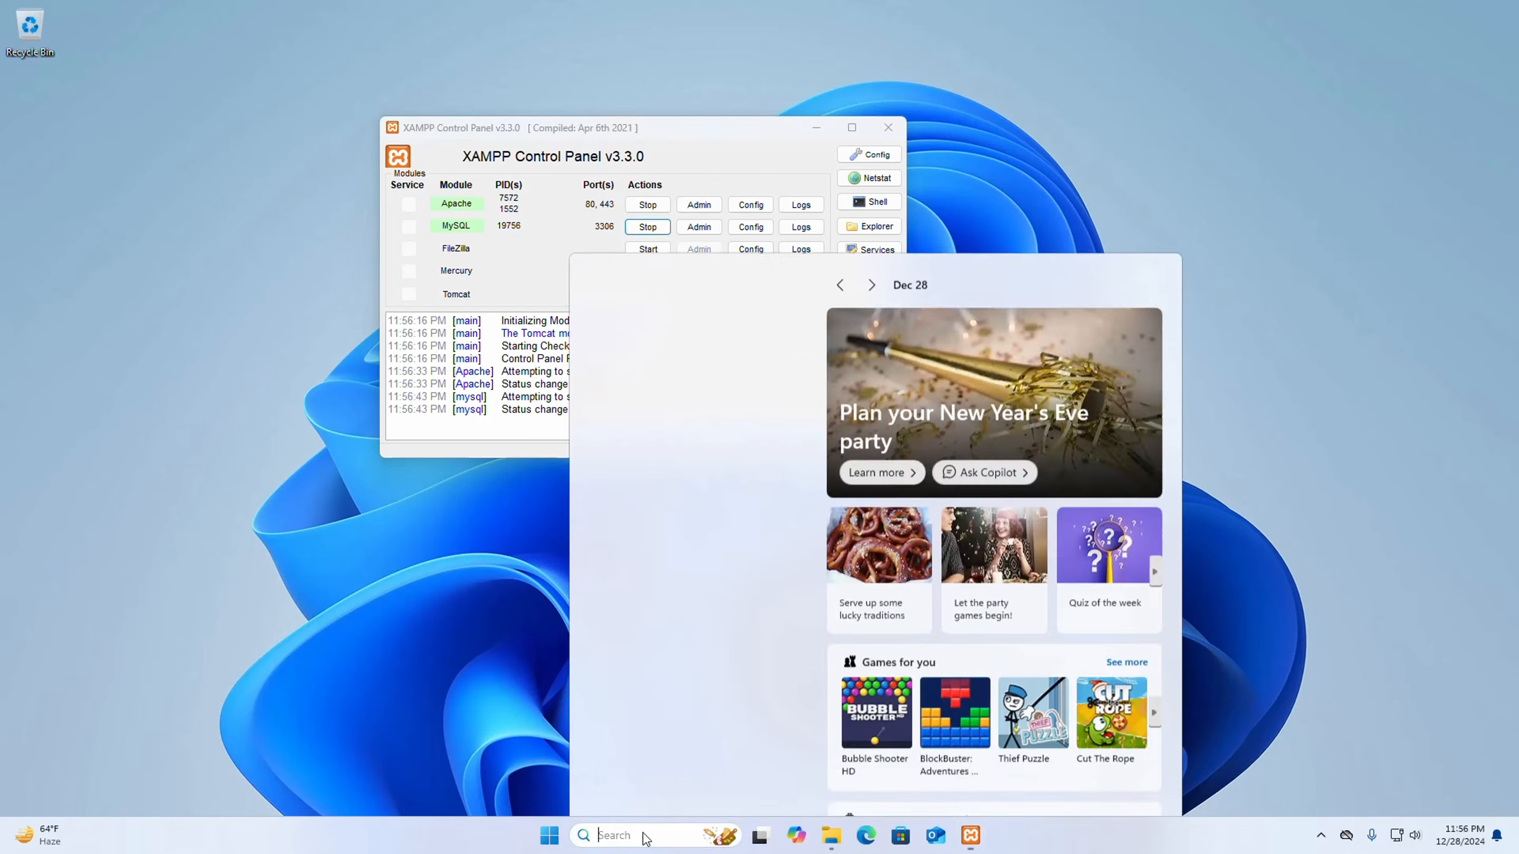
{"action": "type", "text": "g"}
{"action": "left_click", "coordinate": [737, 355]}
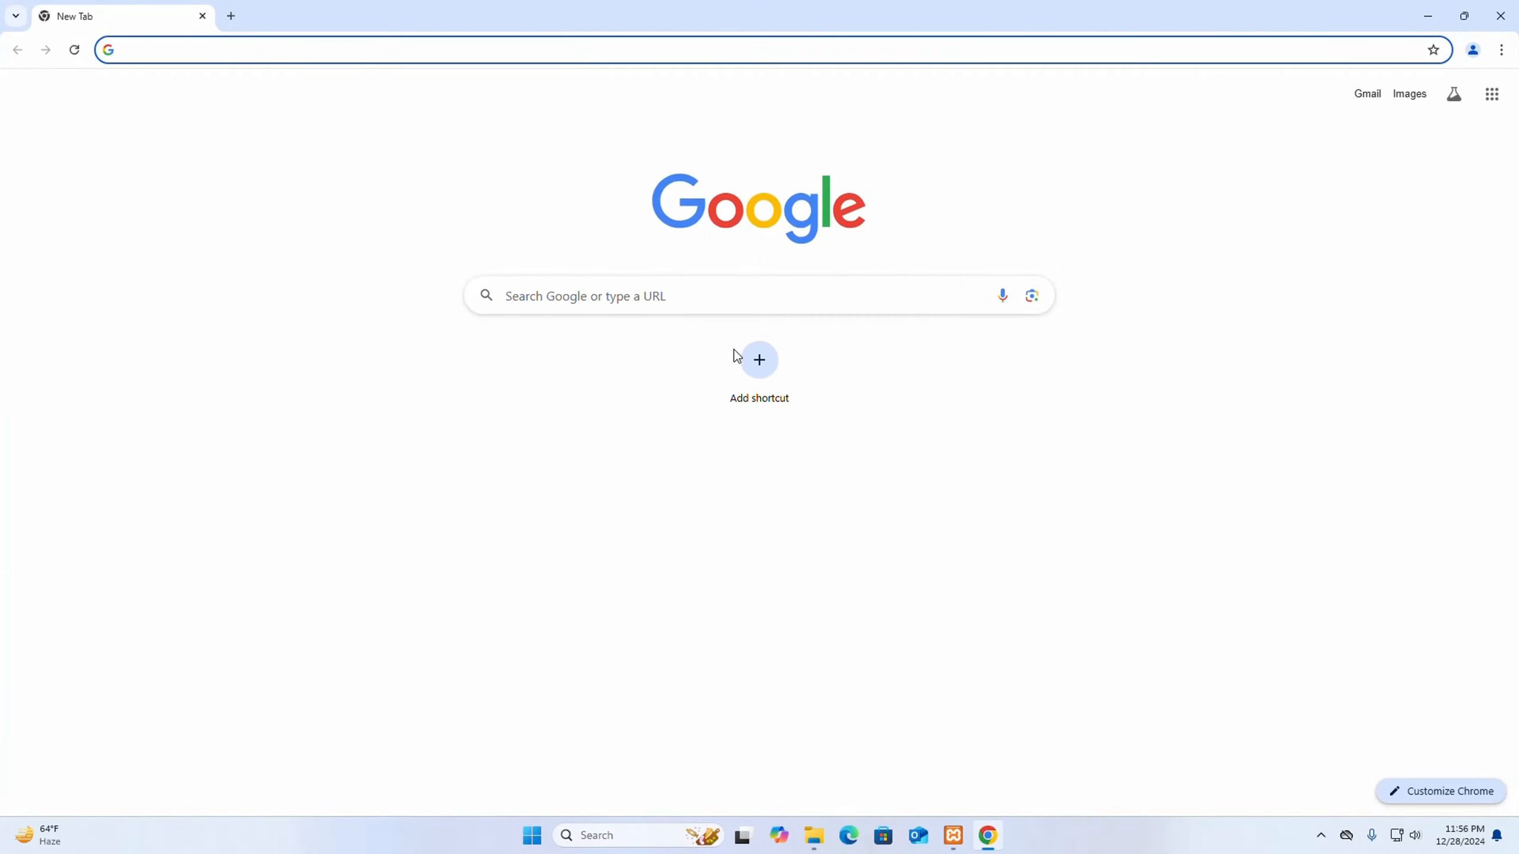
{"action": "type", "text": "loca"}
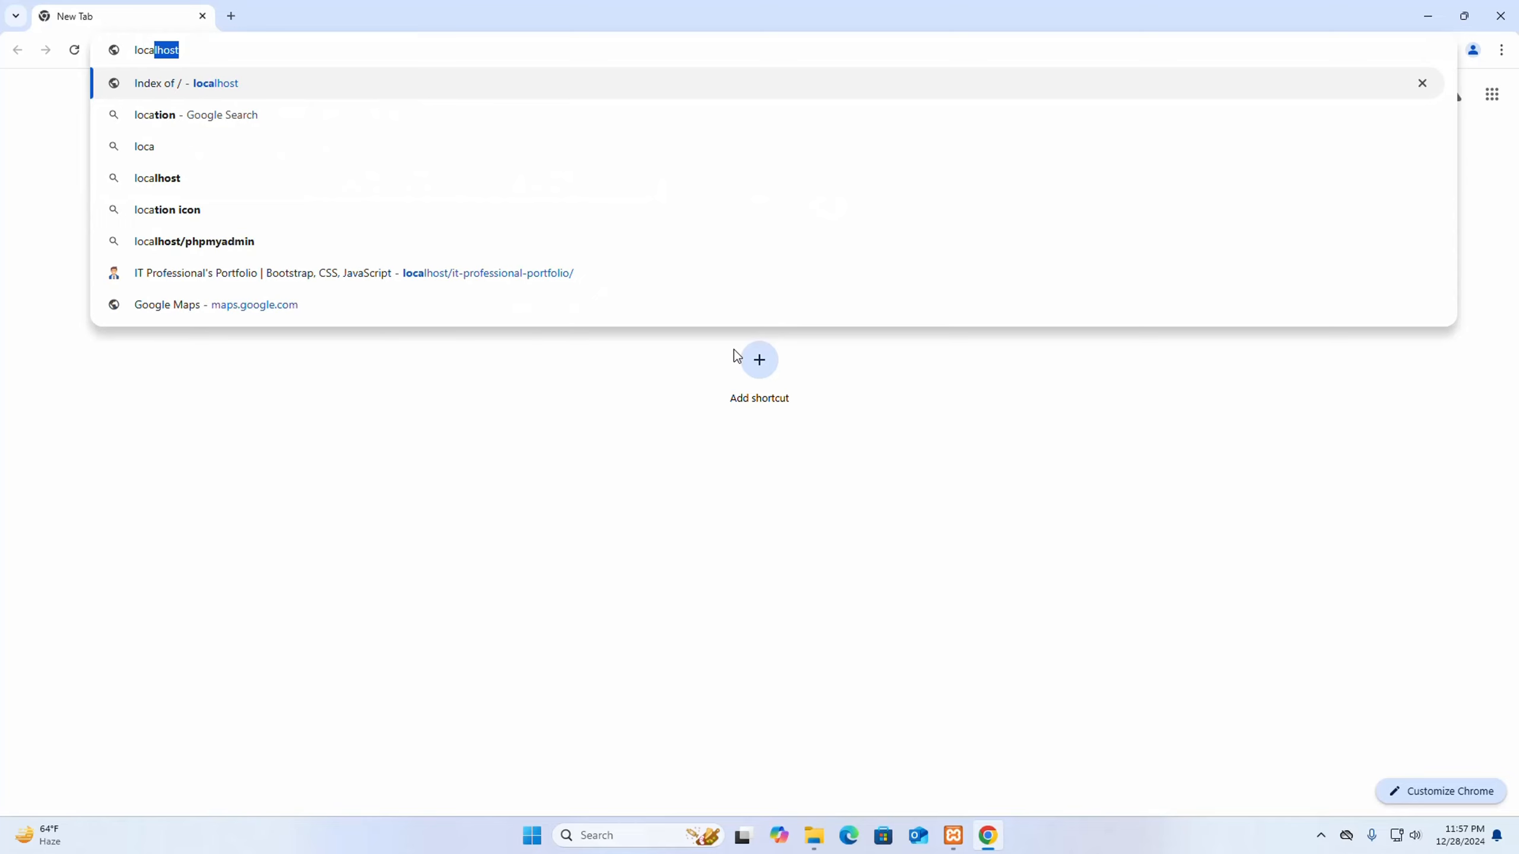
{"action": "type", "text": "lhost"}
{"action": "key", "text": "Return"}
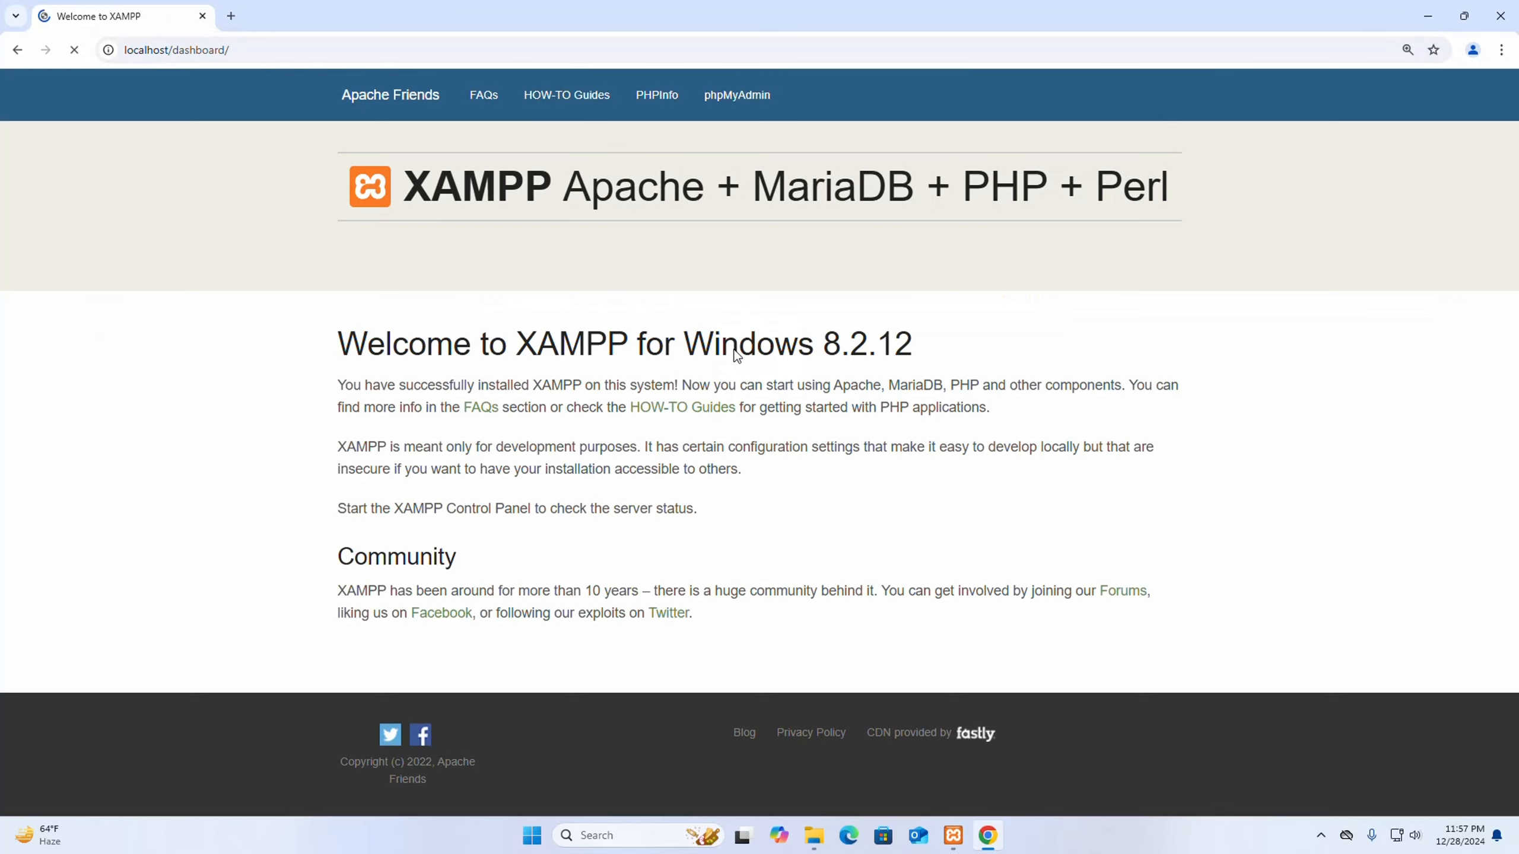
{"action": "left_click", "coordinate": [751, 102]}
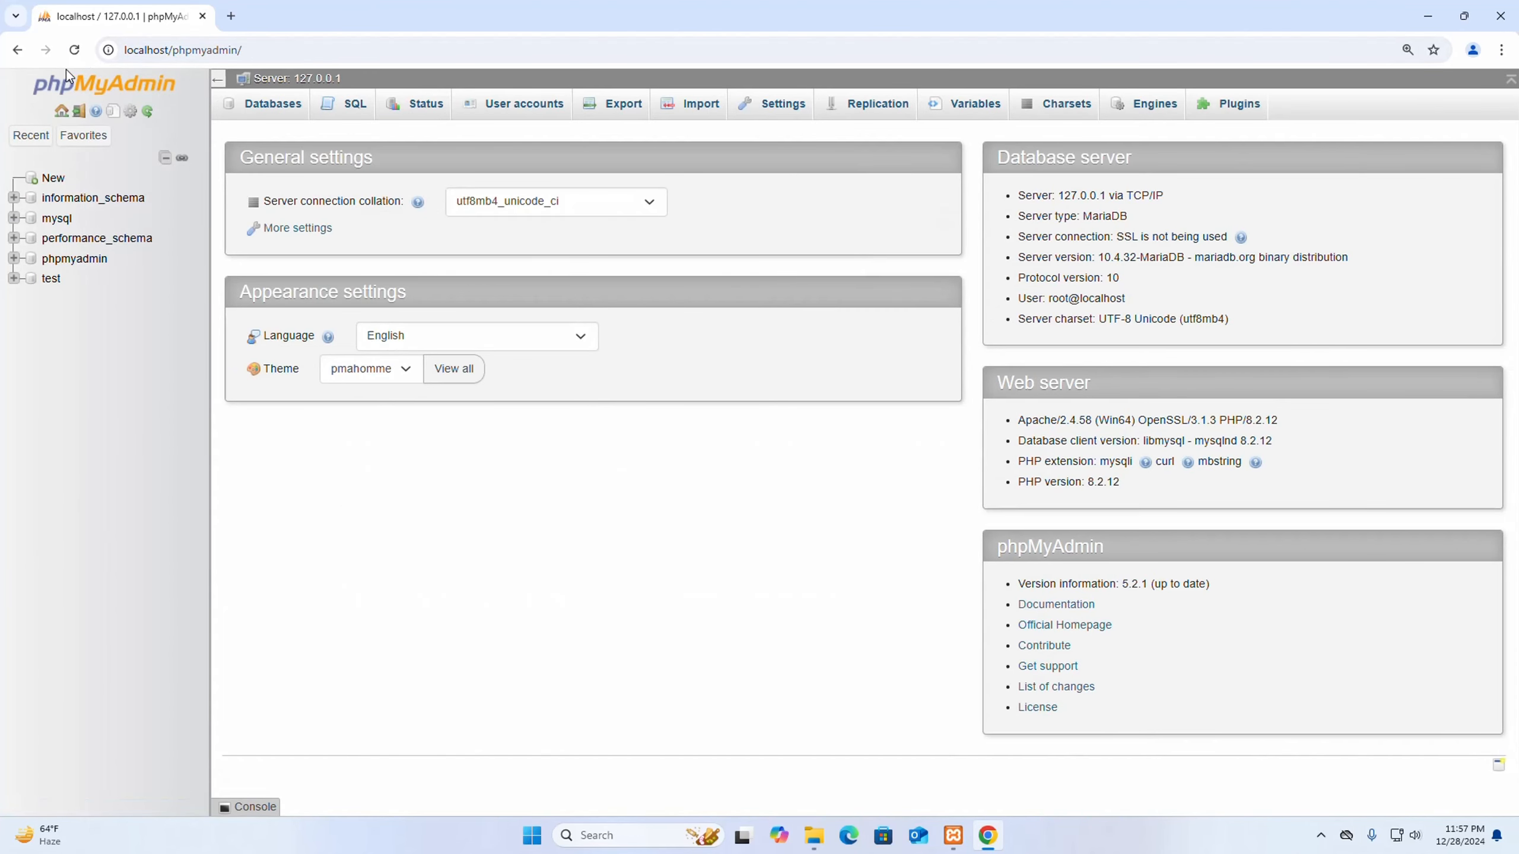
- Return to the XAMPP dashboard and examine the PHP version and loaded configuration file path on the PHPInfo page
{"action": "key", "text": "alt+Left"}
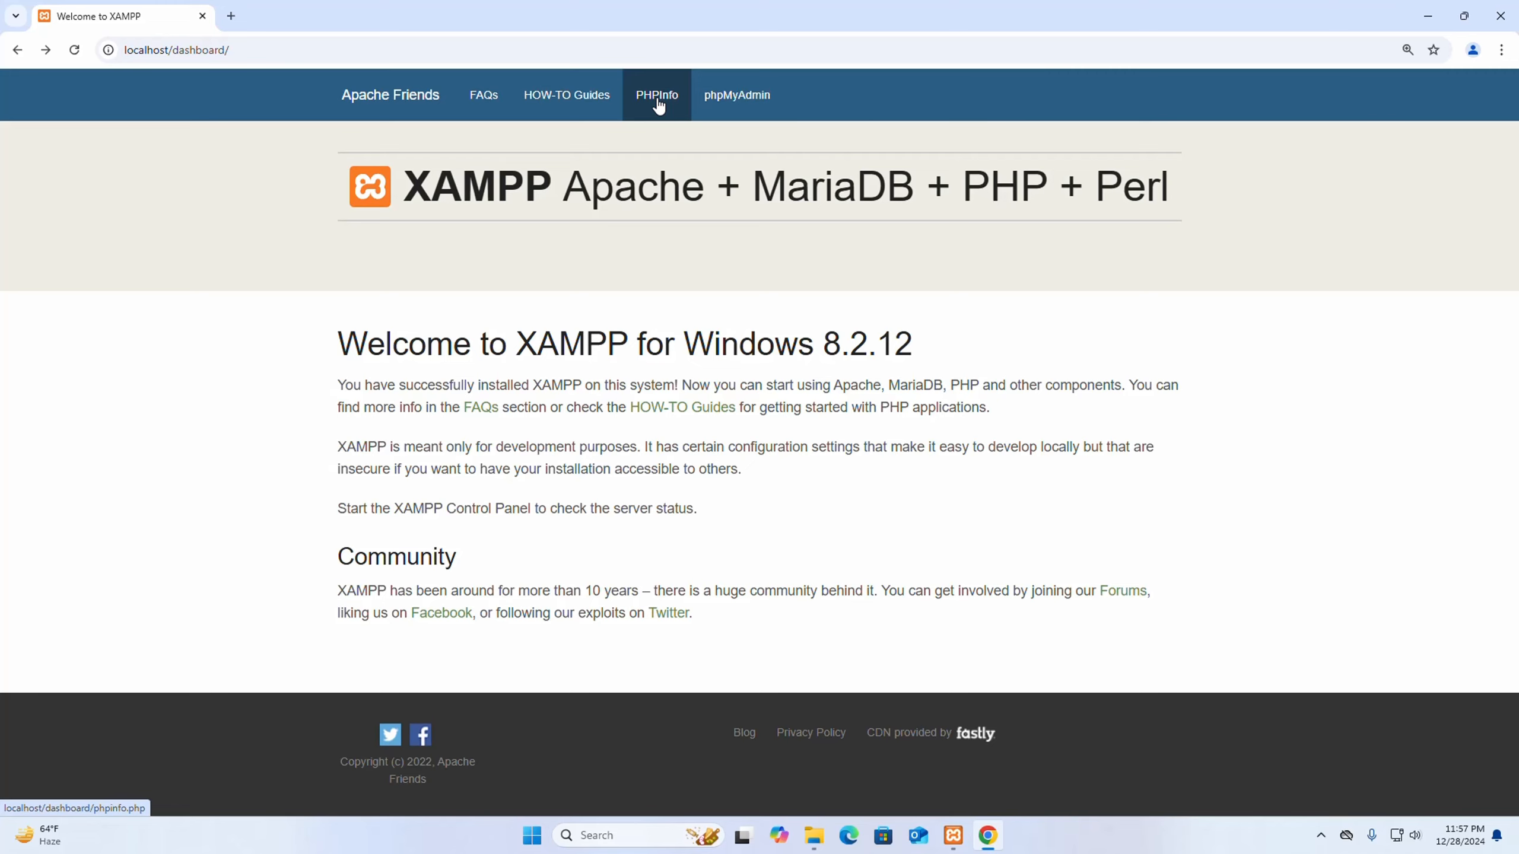
{"action": "left_click", "coordinate": [657, 97]}
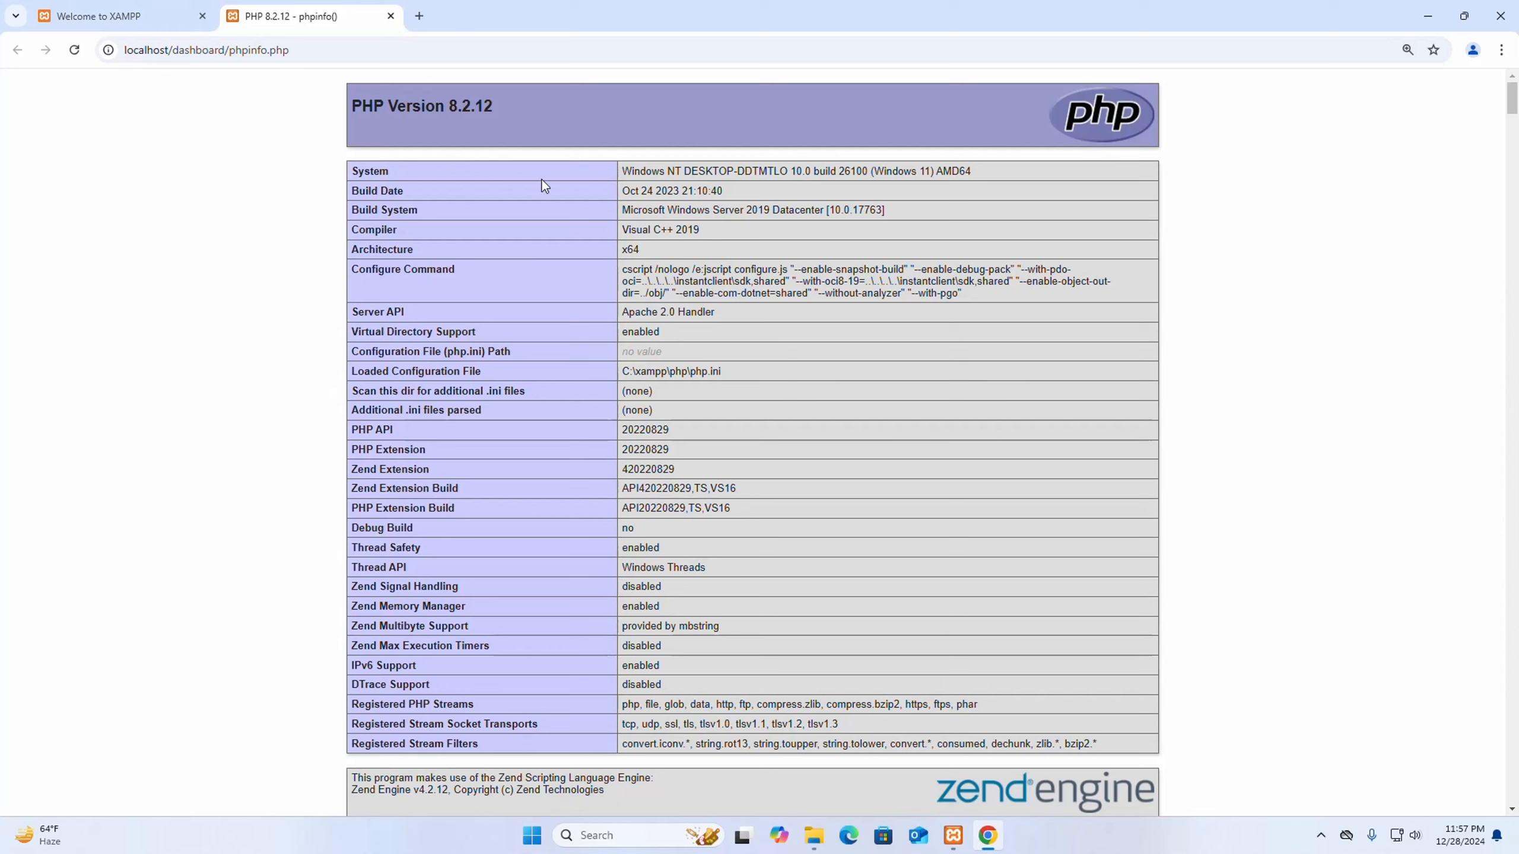
{"action": "left_click_drag", "start_coordinate": [351, 106], "coordinate": [492, 100]}
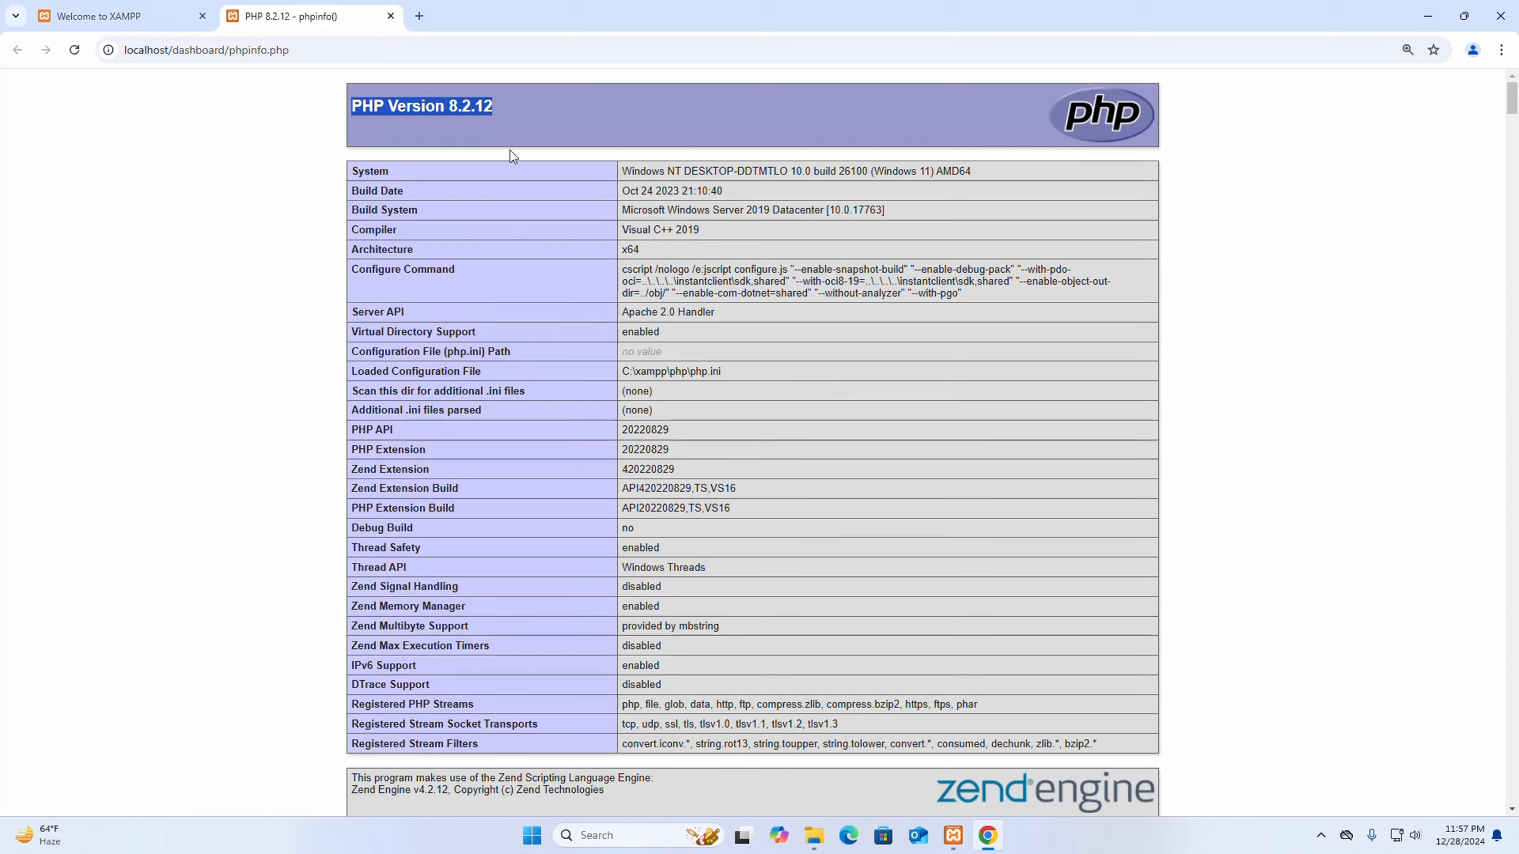
{"action": "left_click_drag", "start_coordinate": [723, 369], "coordinate": [613, 372]}
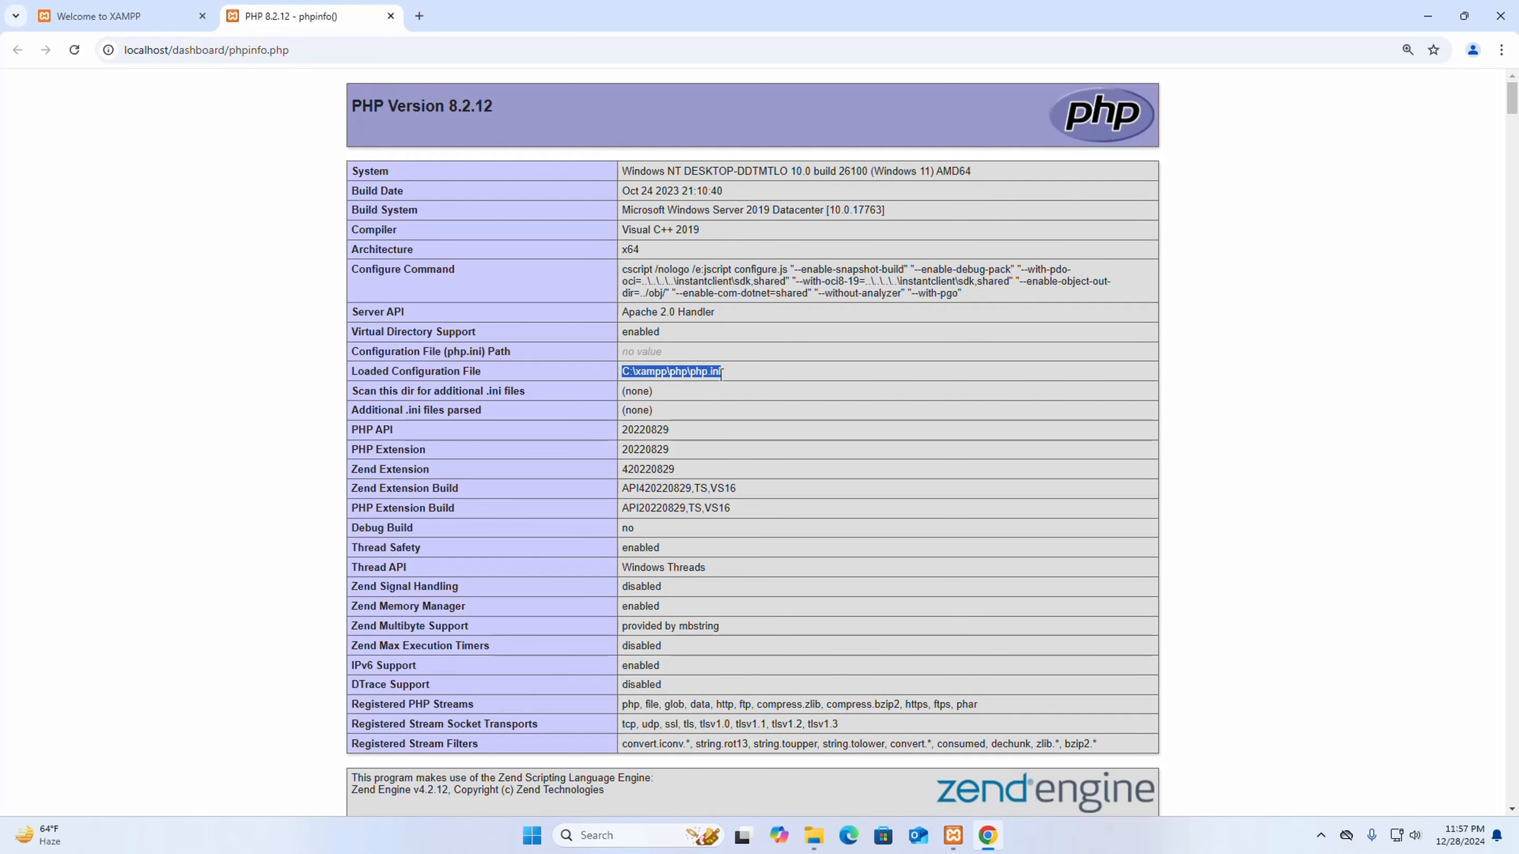
- Examine the Apache configuration section of the PHPInfo page, and close that browser tab
{"action": "left_click", "coordinate": [717, 375]}
{"action": "scroll", "coordinate": [721, 429], "scroll_direction": "down", "scroll_amount": 10}
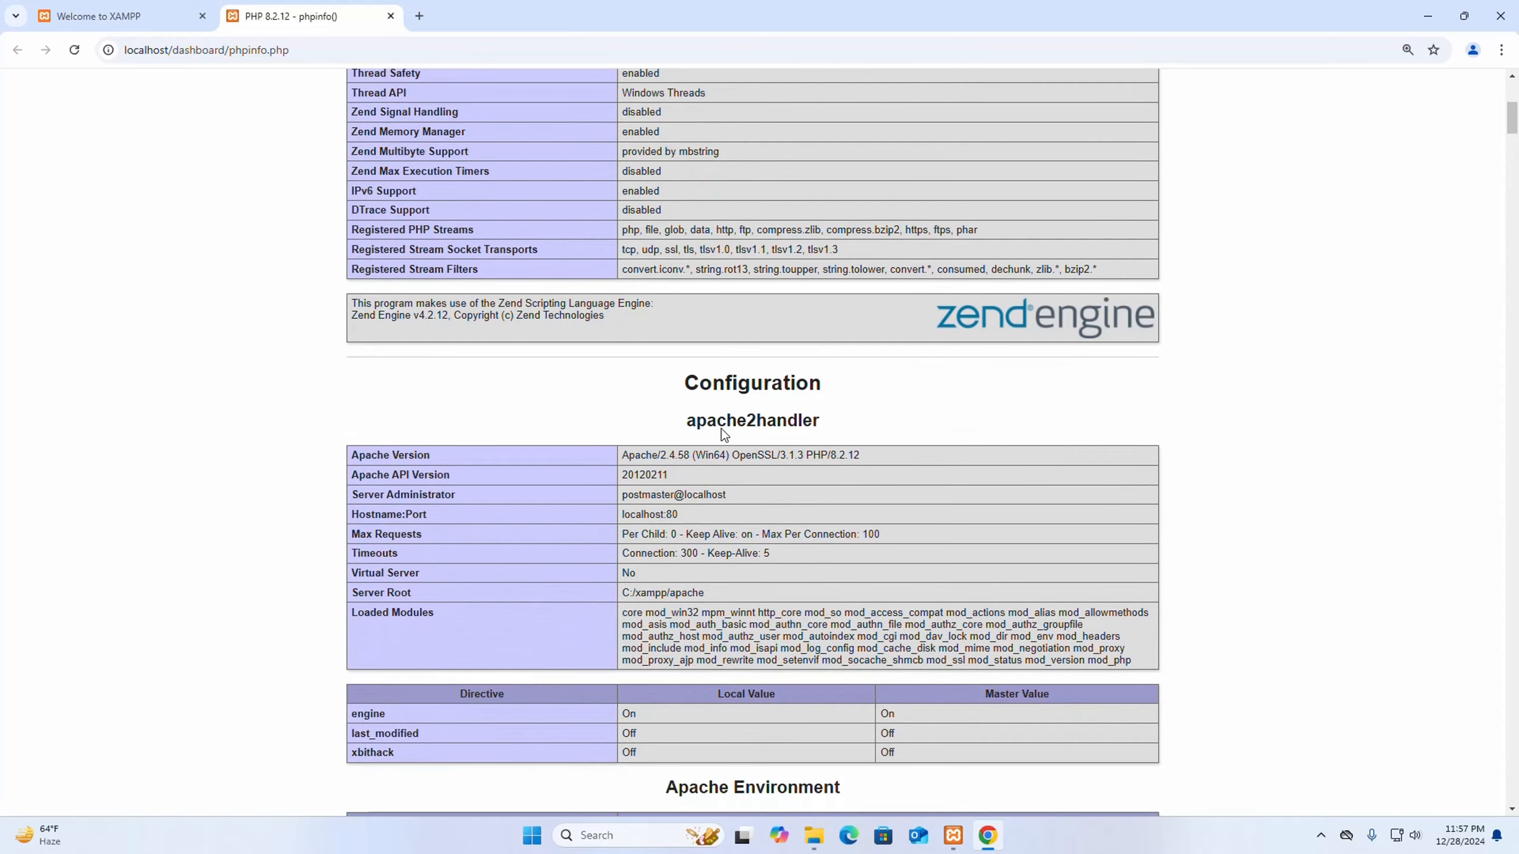
{"action": "scroll", "coordinate": [723, 435], "scroll_direction": "up", "scroll_amount": 1}
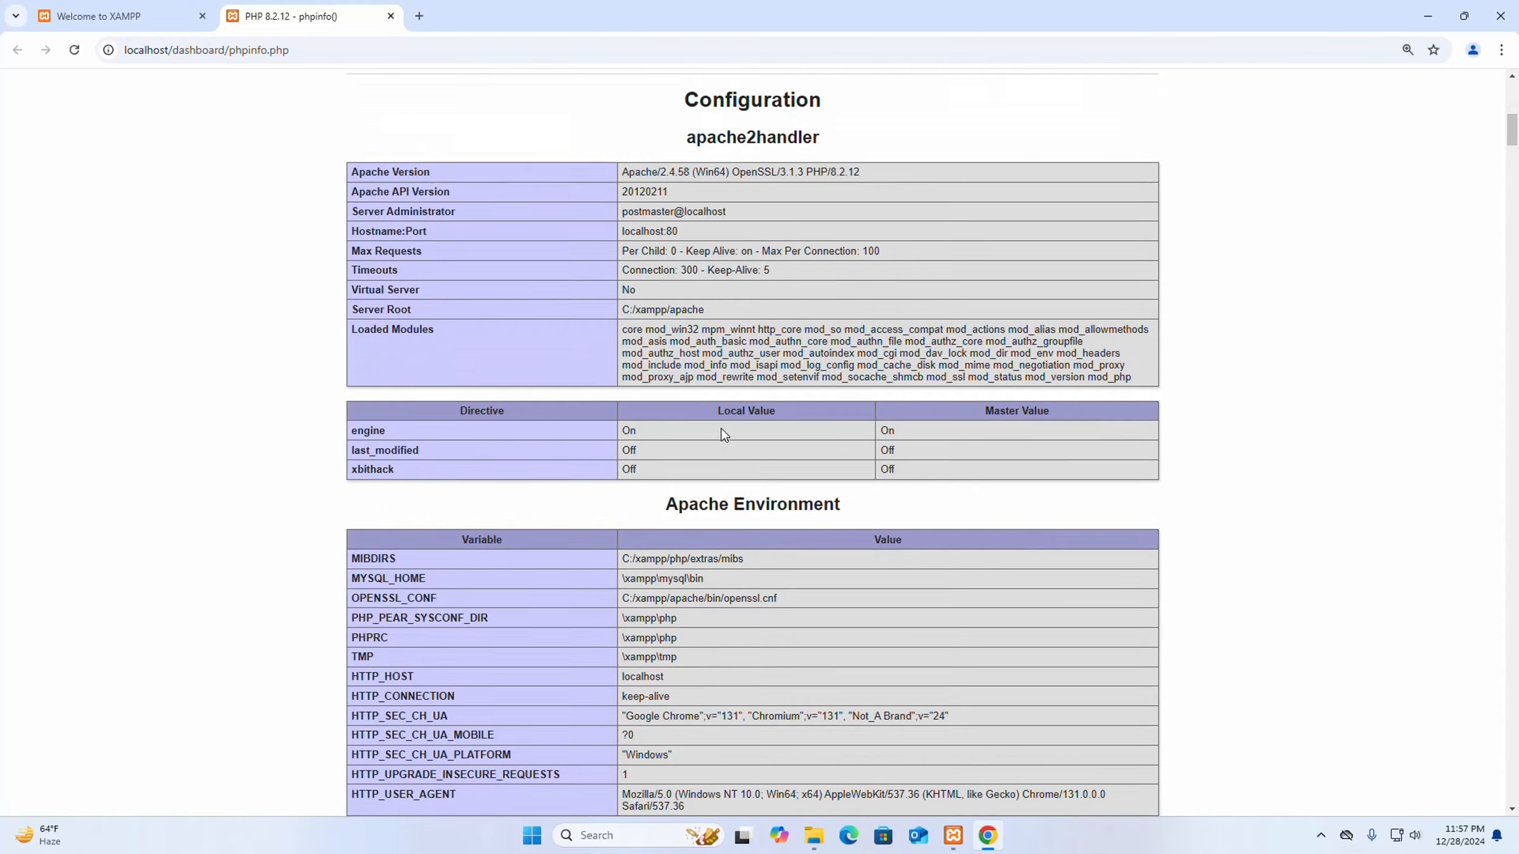
{"action": "key", "text": "ctrl+w"}
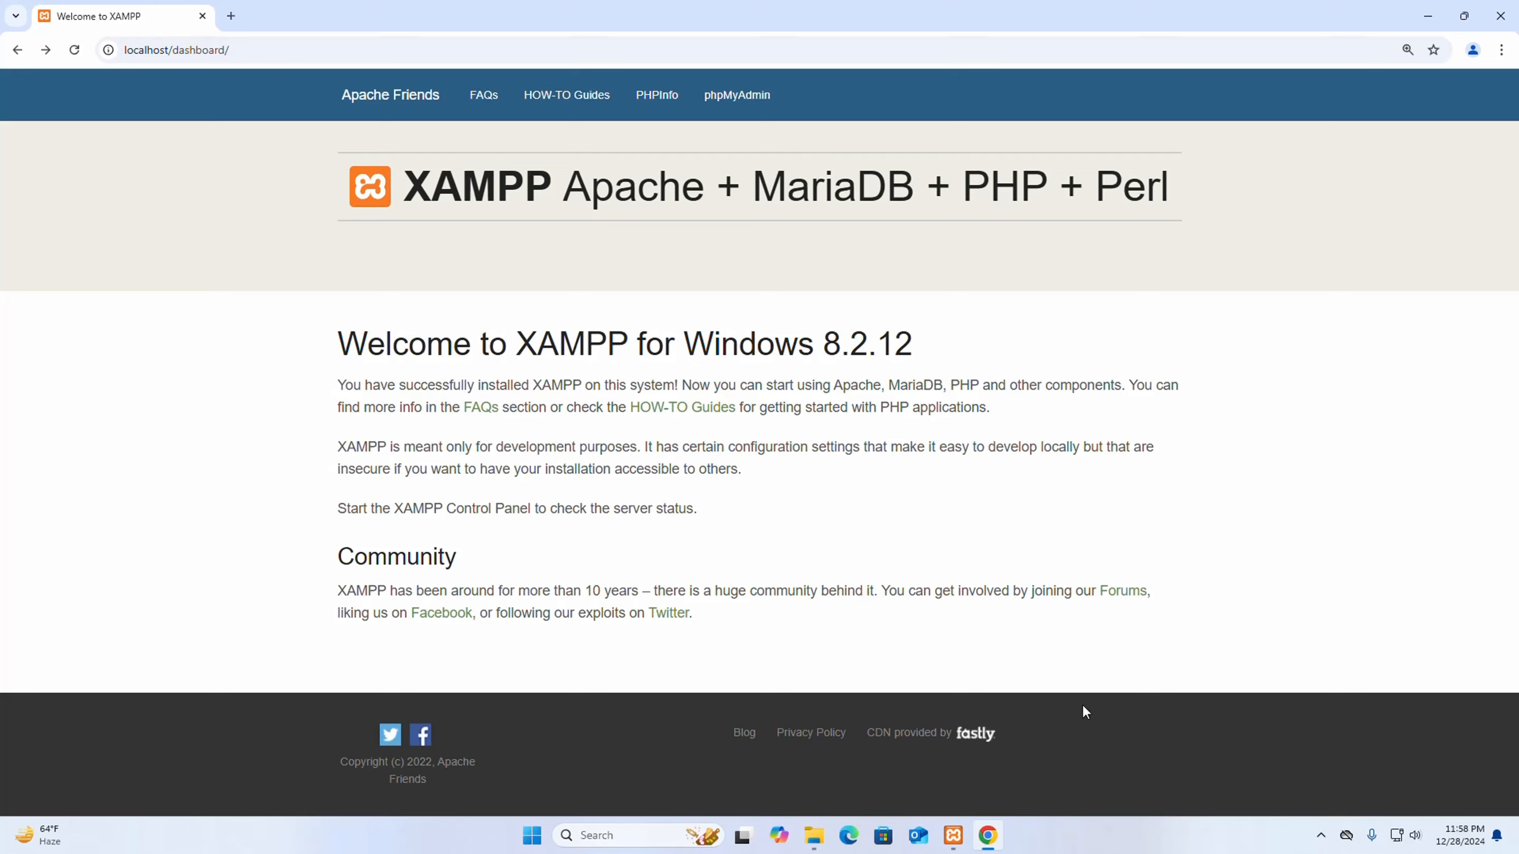
- Launch Visual Studio Code and create a new text file
{"action": "left_click", "coordinate": [622, 835]}
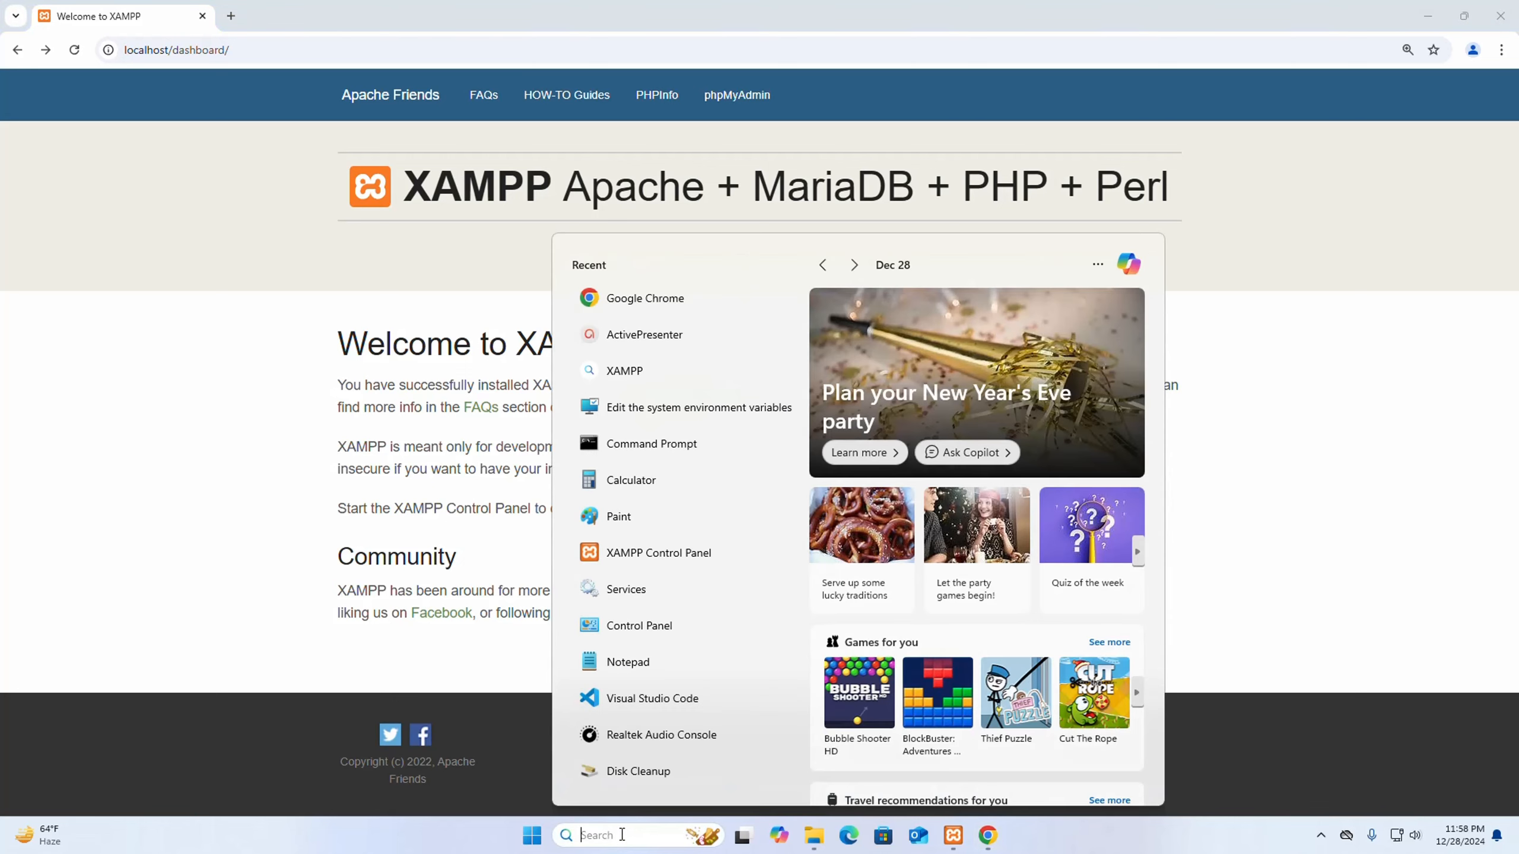
{"action": "type", "text": "c"}
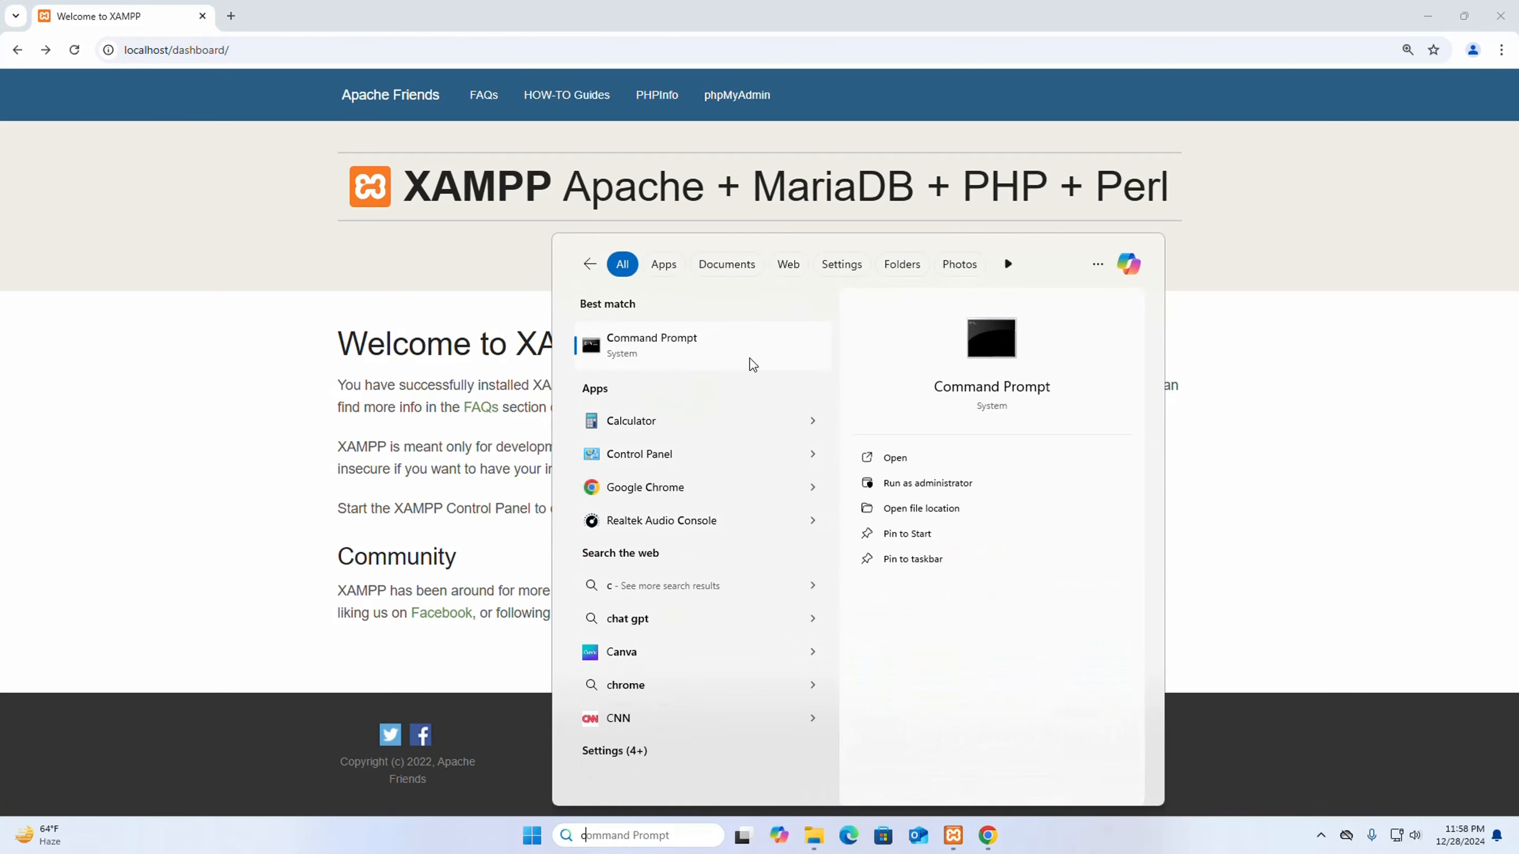
{"action": "type", "text": "alho"}
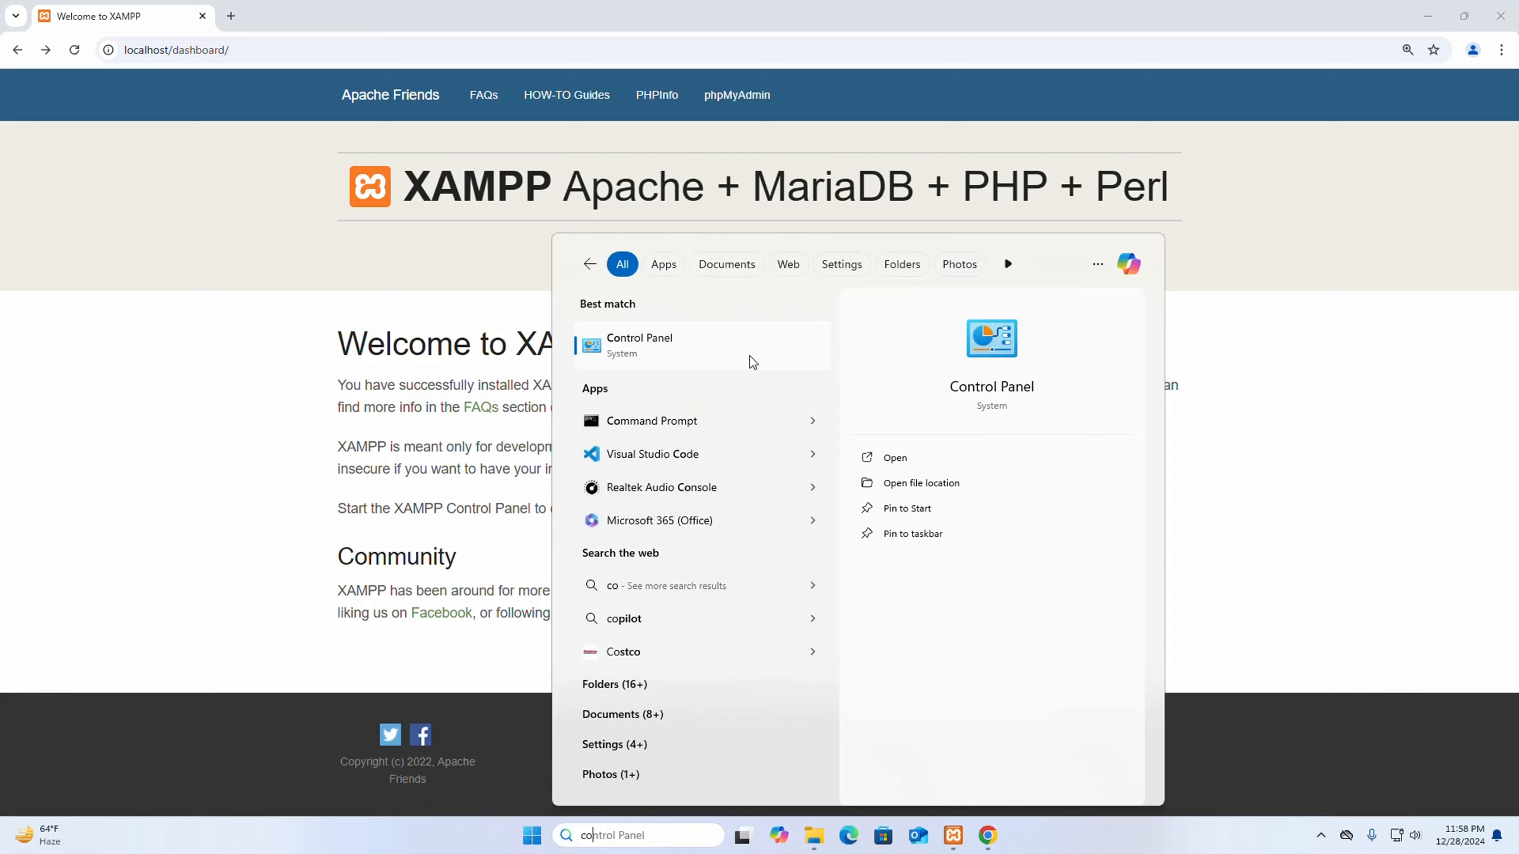
{"action": "left_click", "coordinate": [695, 457]}
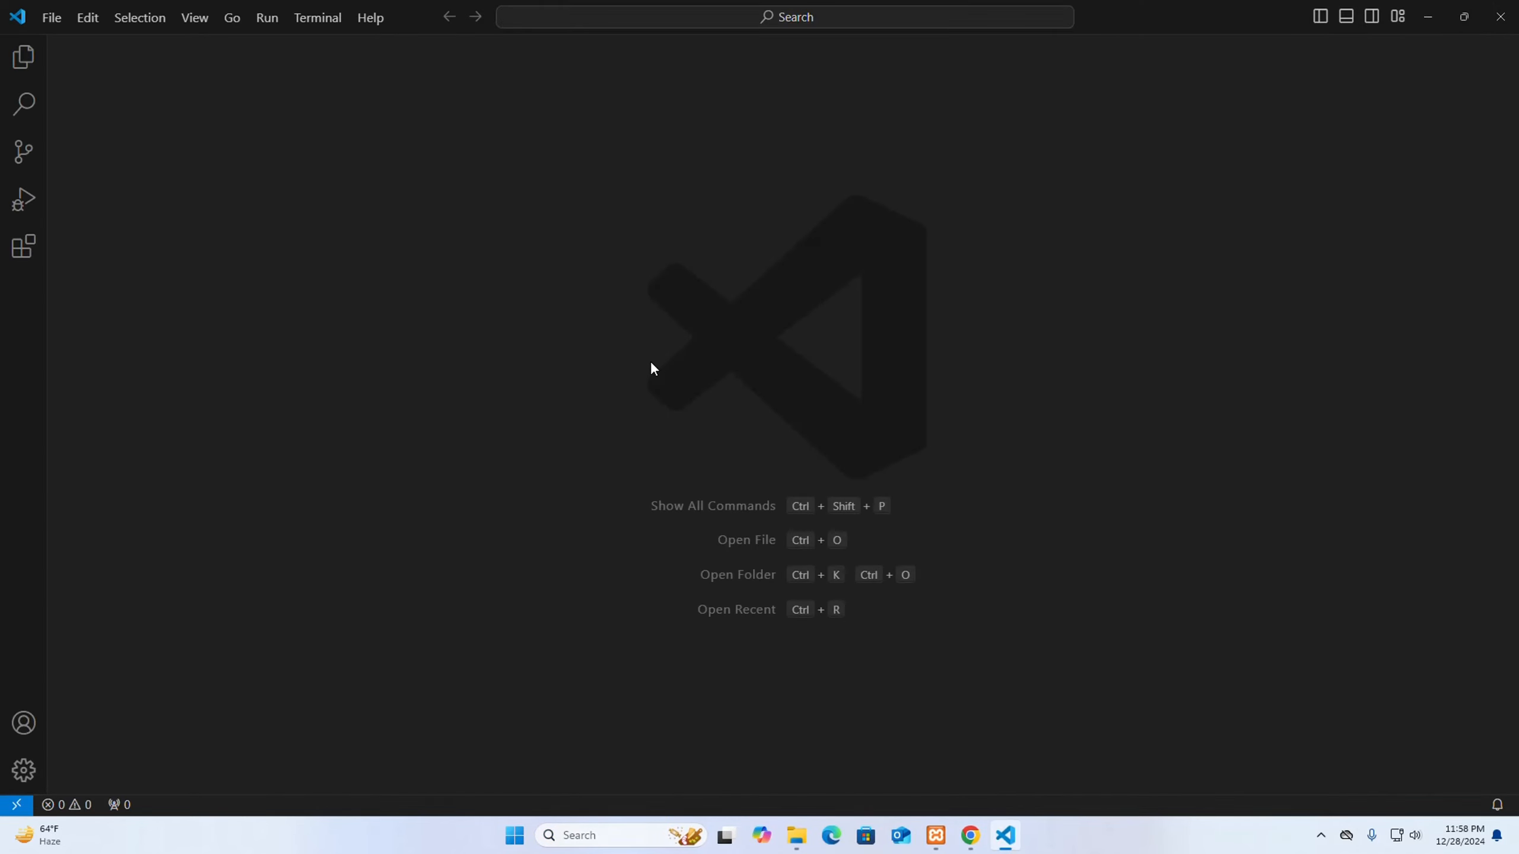
{"action": "left_click", "coordinate": [52, 18]}
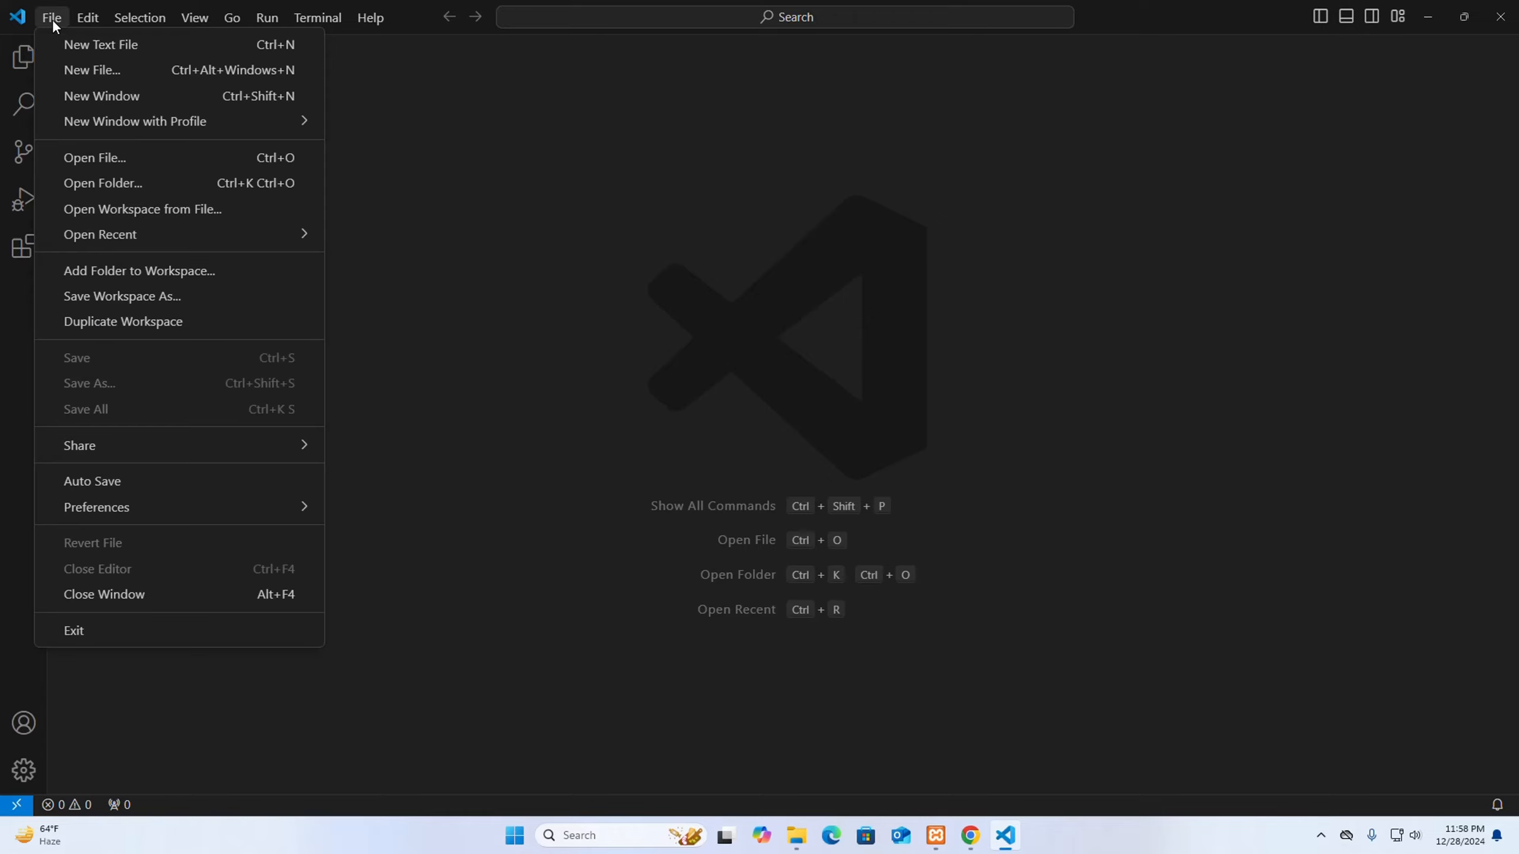
{"action": "left_click", "coordinate": [89, 70]}
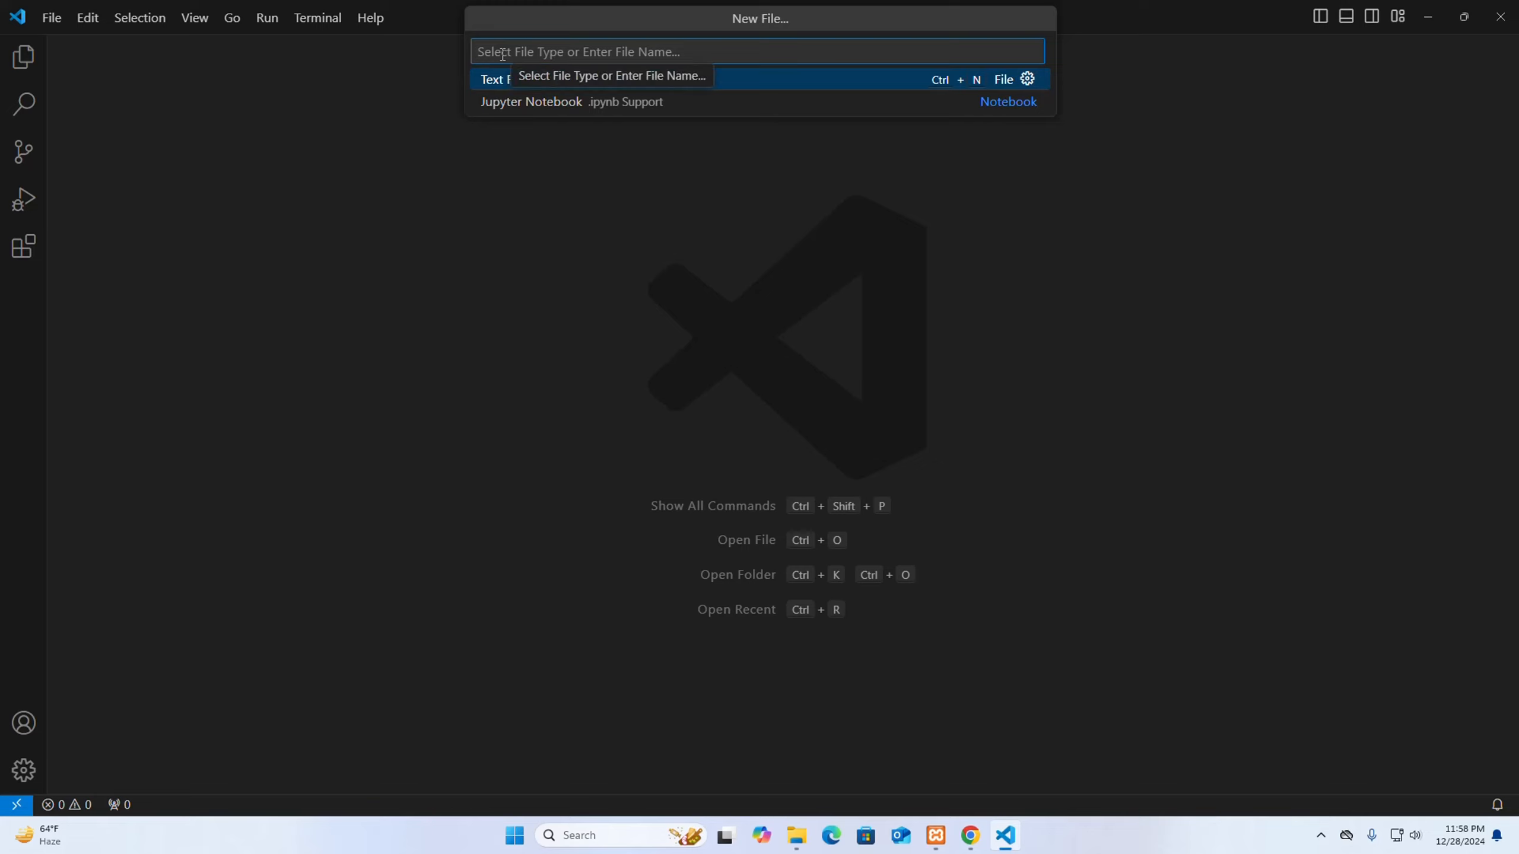
{"action": "left_click", "coordinate": [515, 88]}
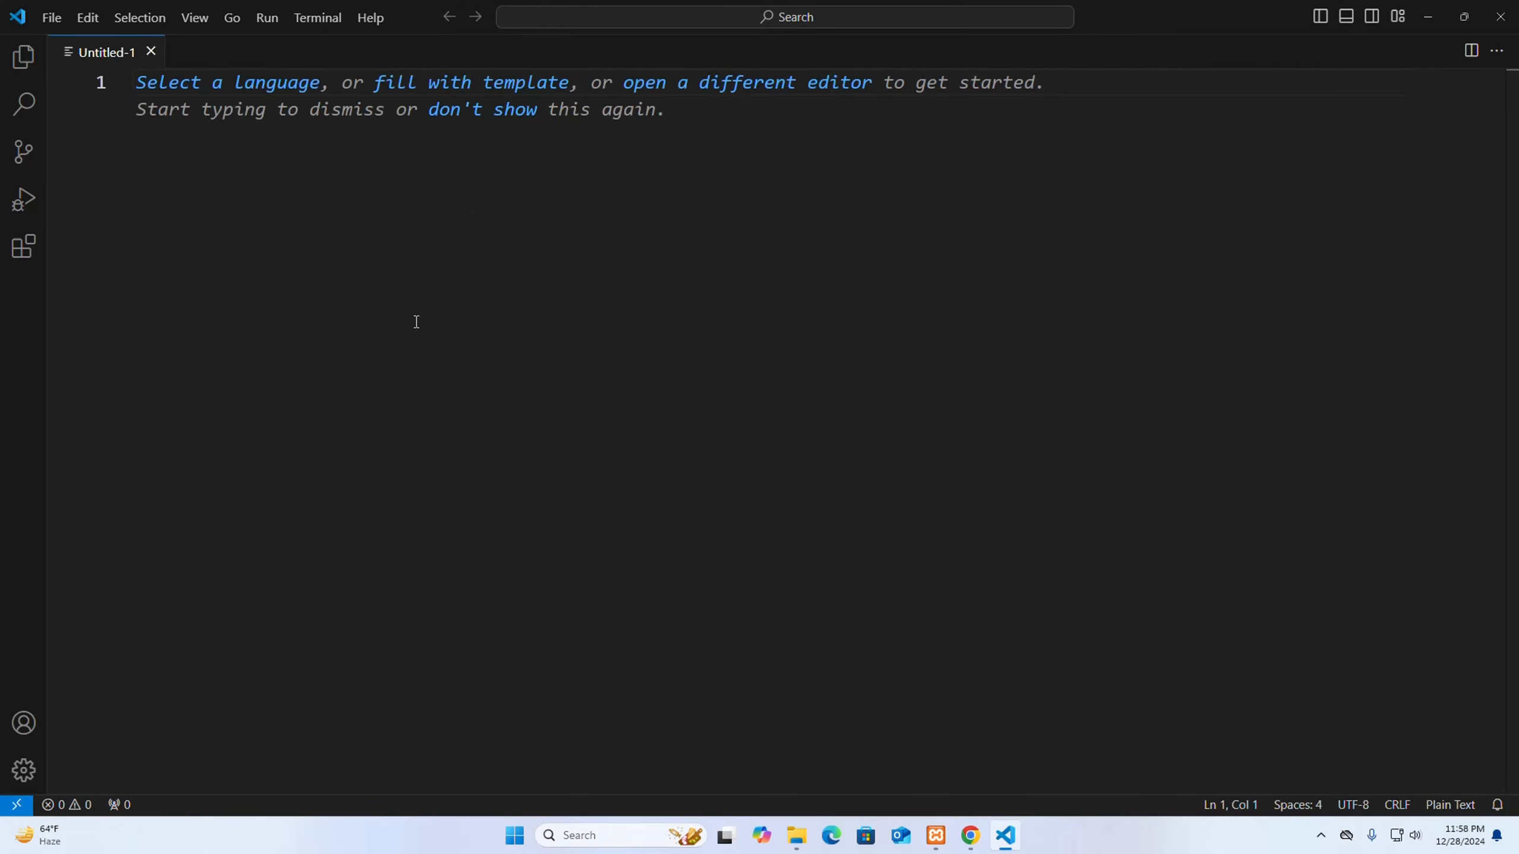
- Start saving the untitled file, enlarge the Save As dialog, and browse to C:\xampp\htdocs
{"action": "key", "text": "ctrl+s"}
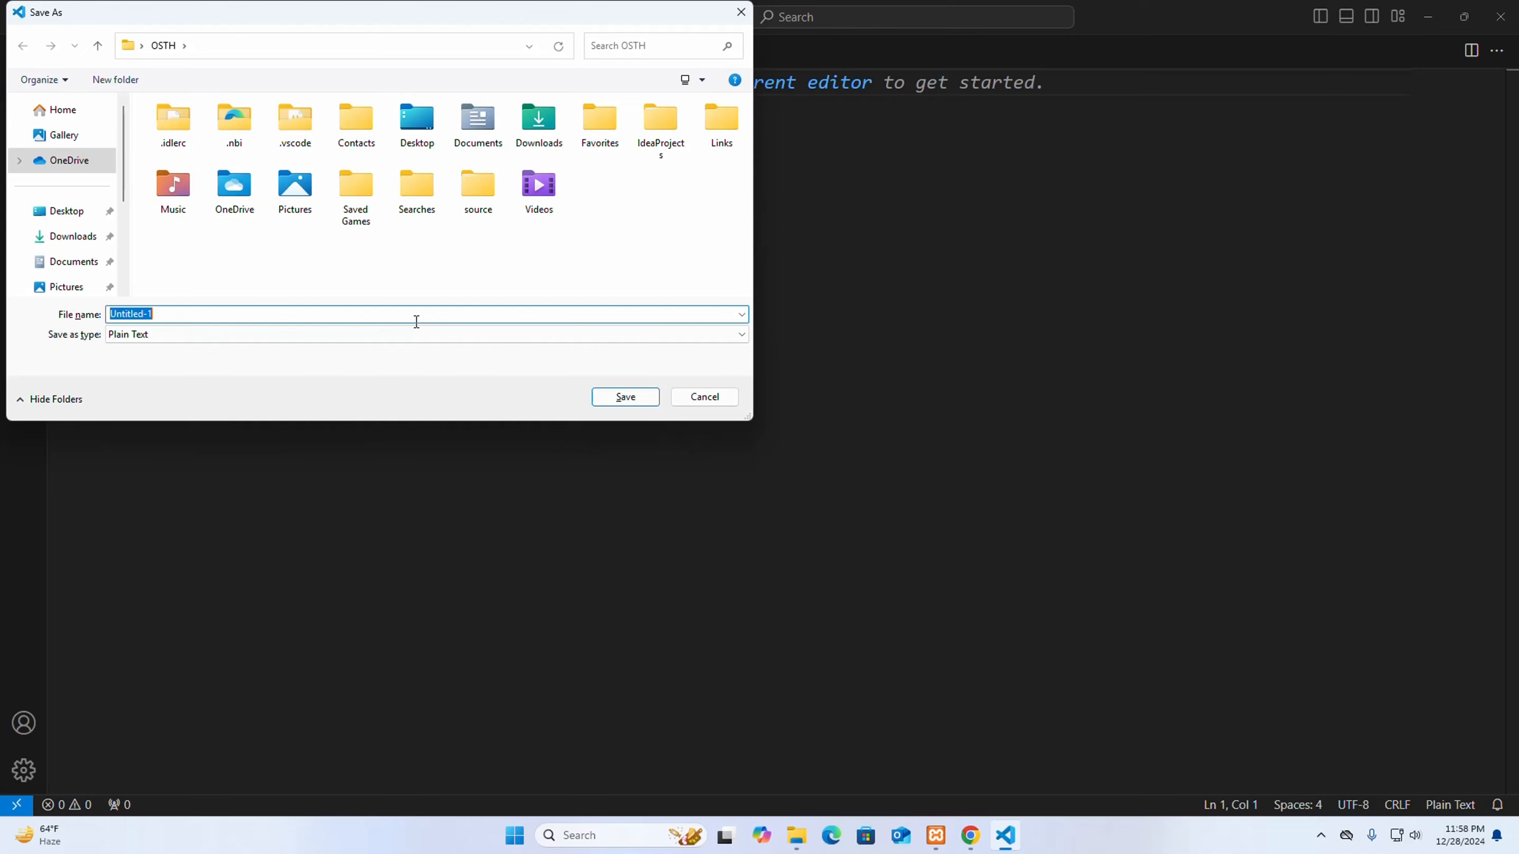
{"action": "scroll", "coordinate": [84, 252], "scroll_direction": "down", "scroll_amount": 3}
{"action": "left_click", "coordinate": [83, 237]}
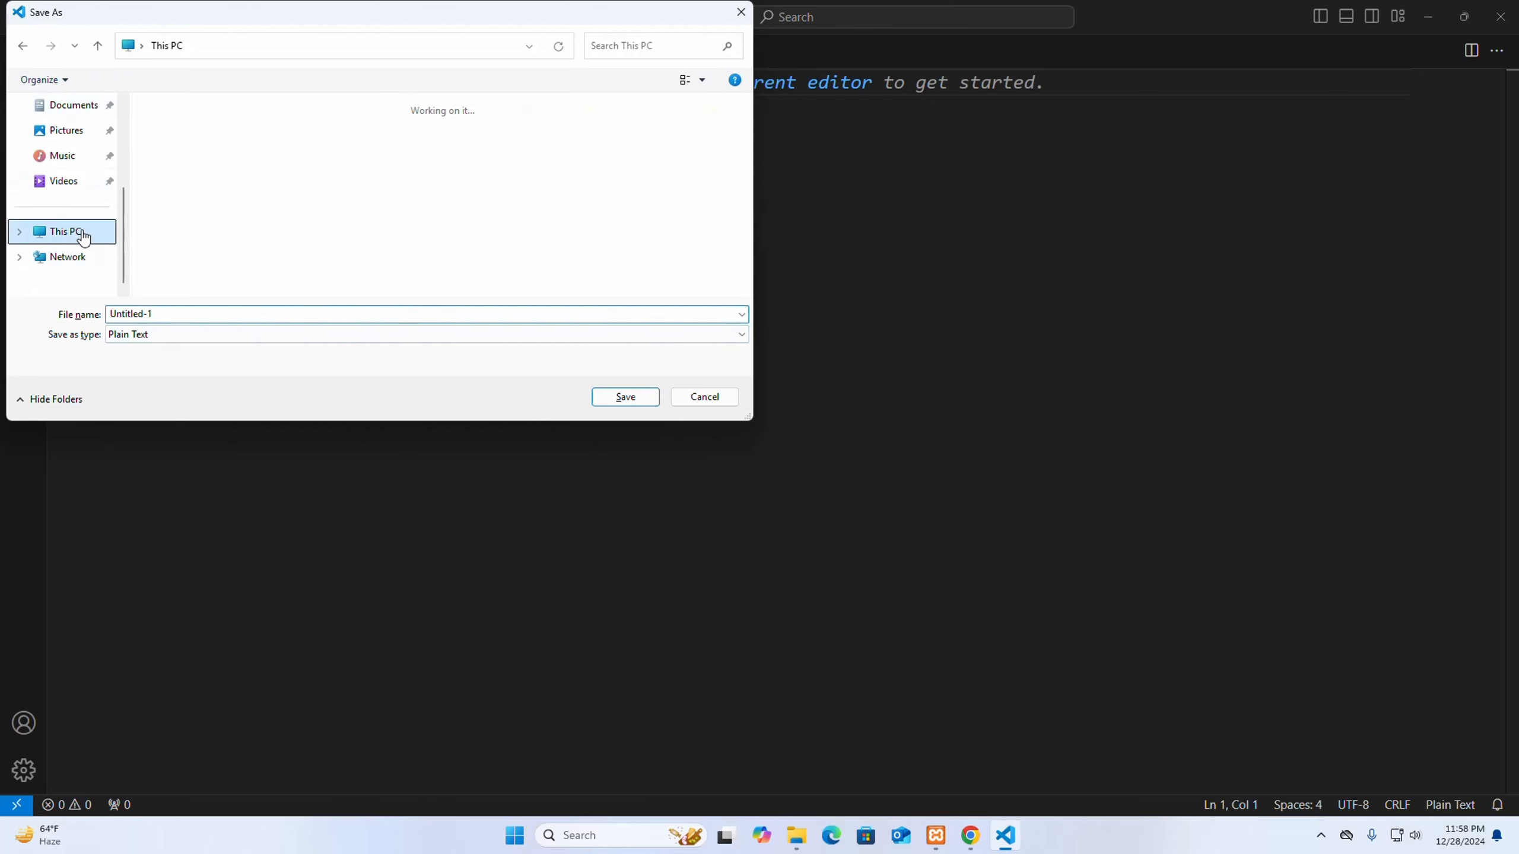
{"action": "double_click", "coordinate": [281, 138]}
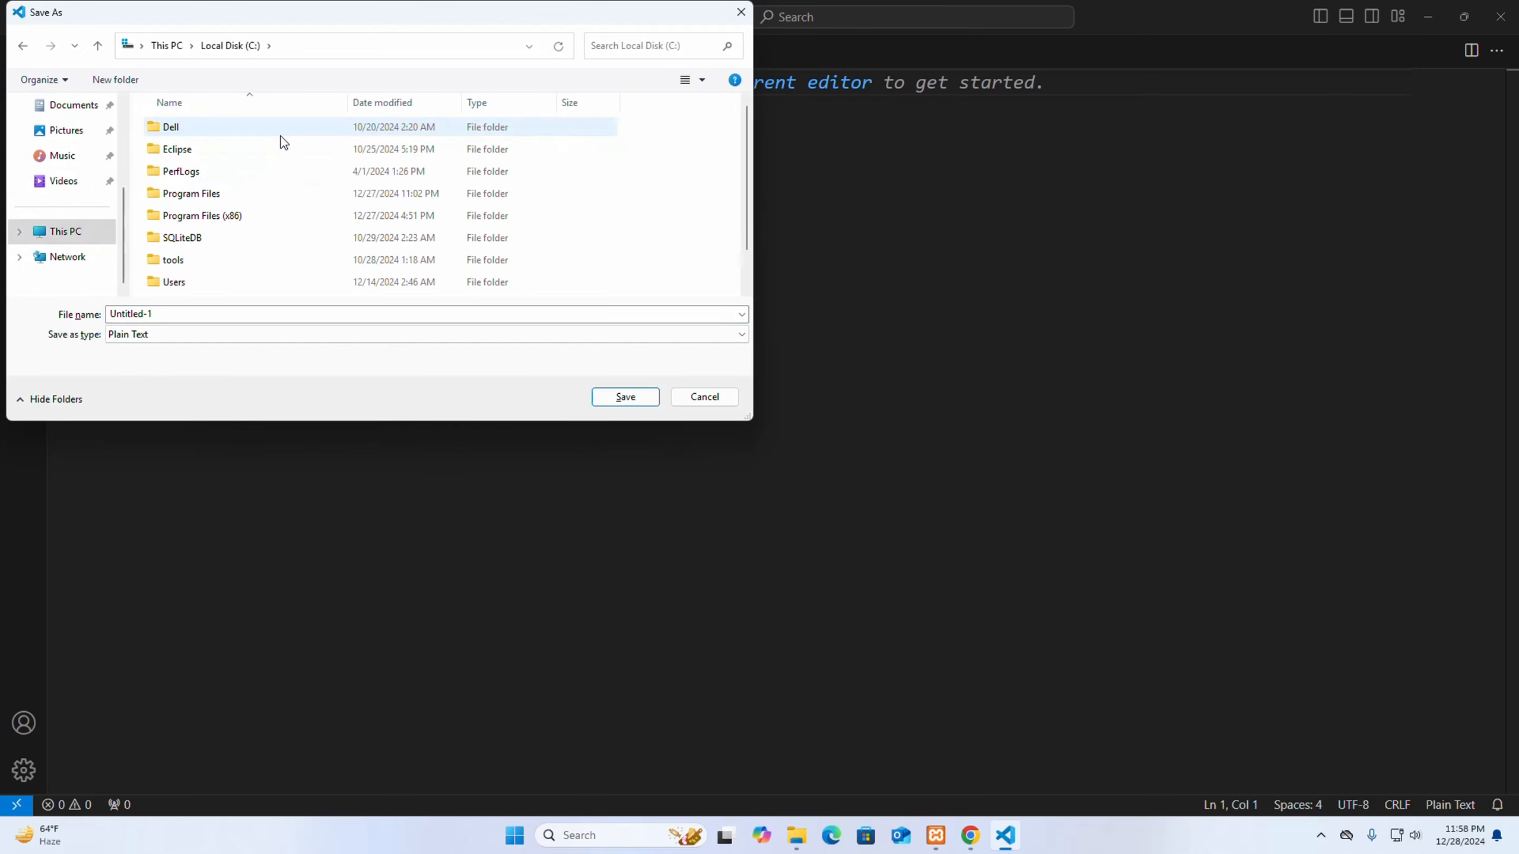
{"action": "scroll", "coordinate": [221, 268], "scroll_direction": "down", "scroll_amount": 1}
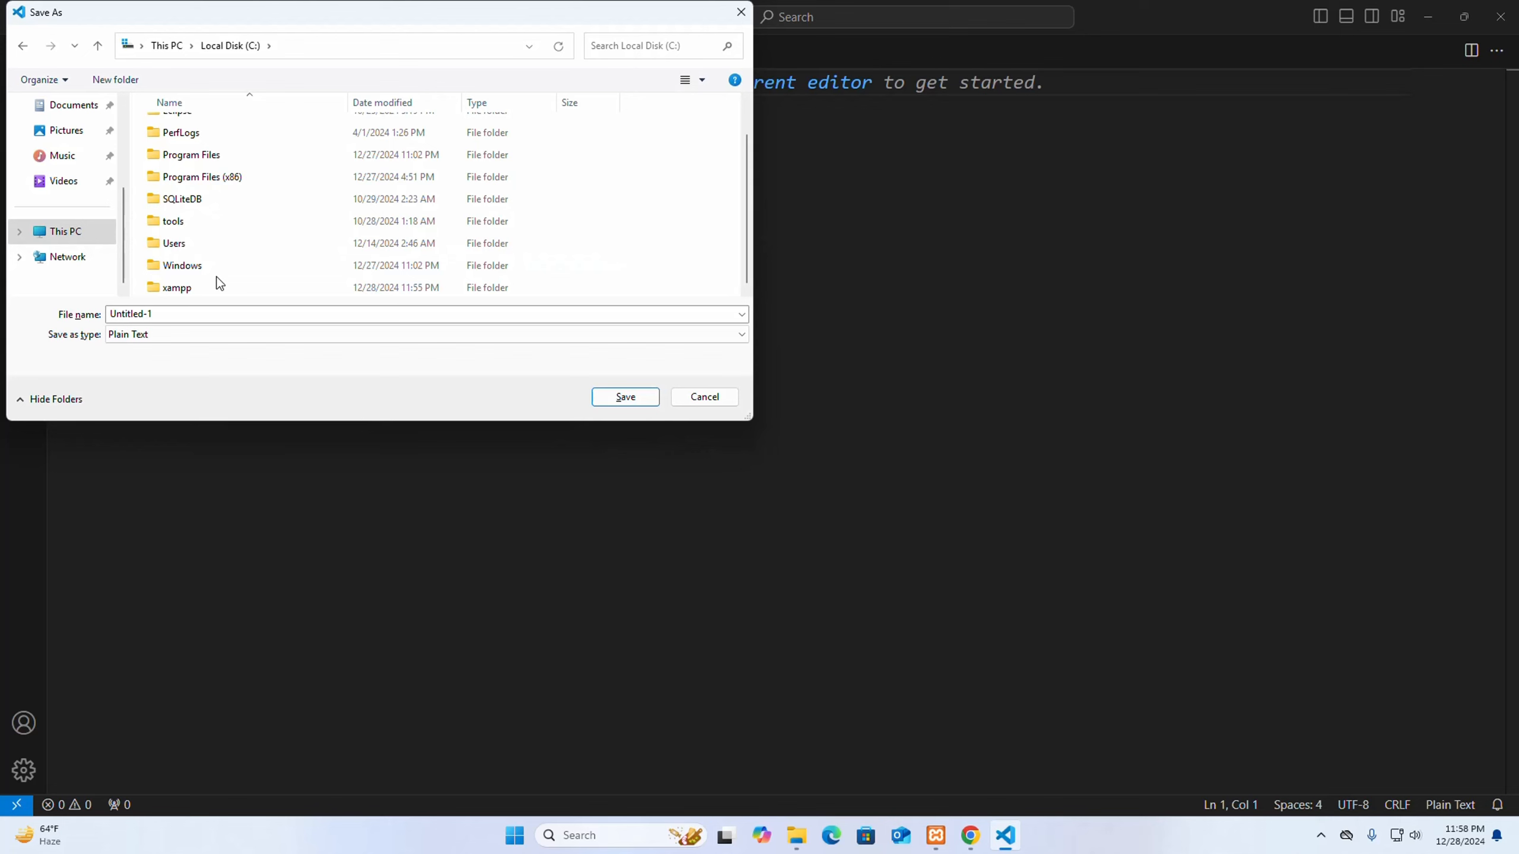
{"action": "double_click", "coordinate": [217, 282]}
{"action": "left_click_drag", "start_coordinate": [525, 421], "coordinate": [559, 700]}
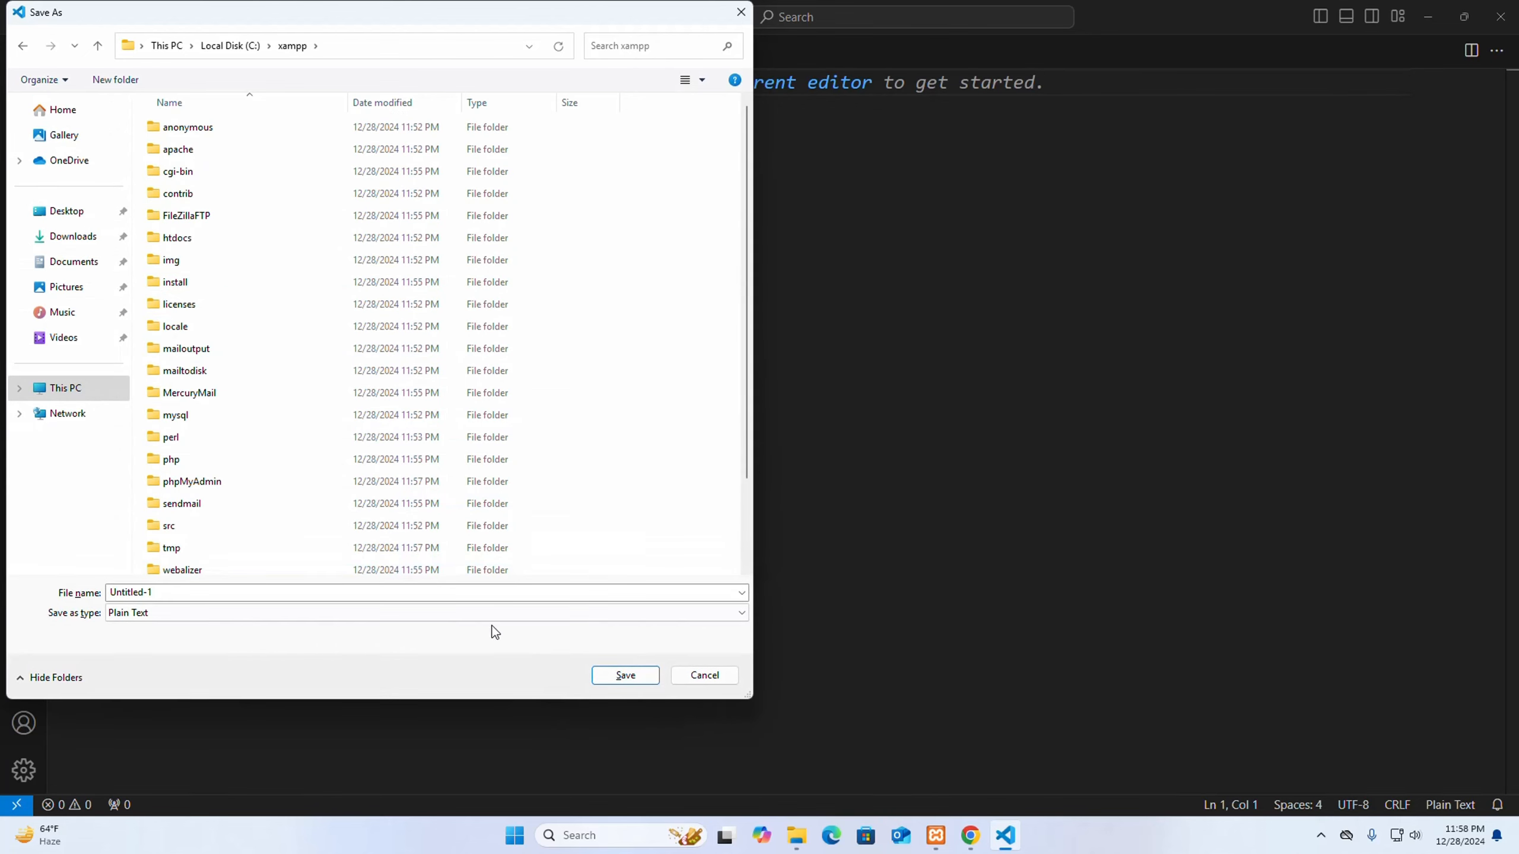
{"action": "double_click", "coordinate": [193, 238]}
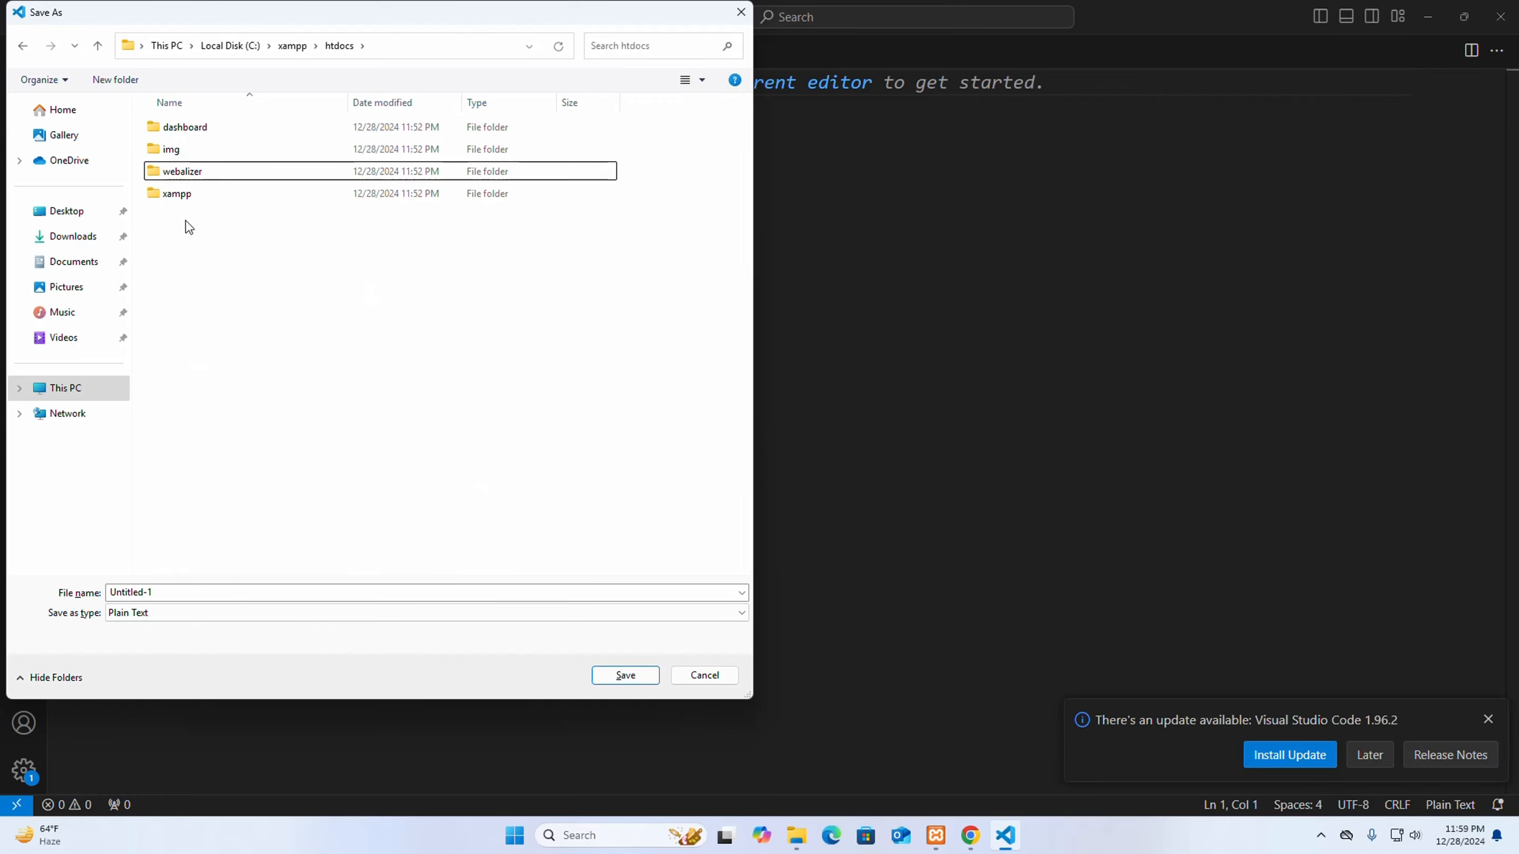
- Create a folder named mysite inside htdocs and open it
{"action": "left_click", "coordinate": [125, 83]}
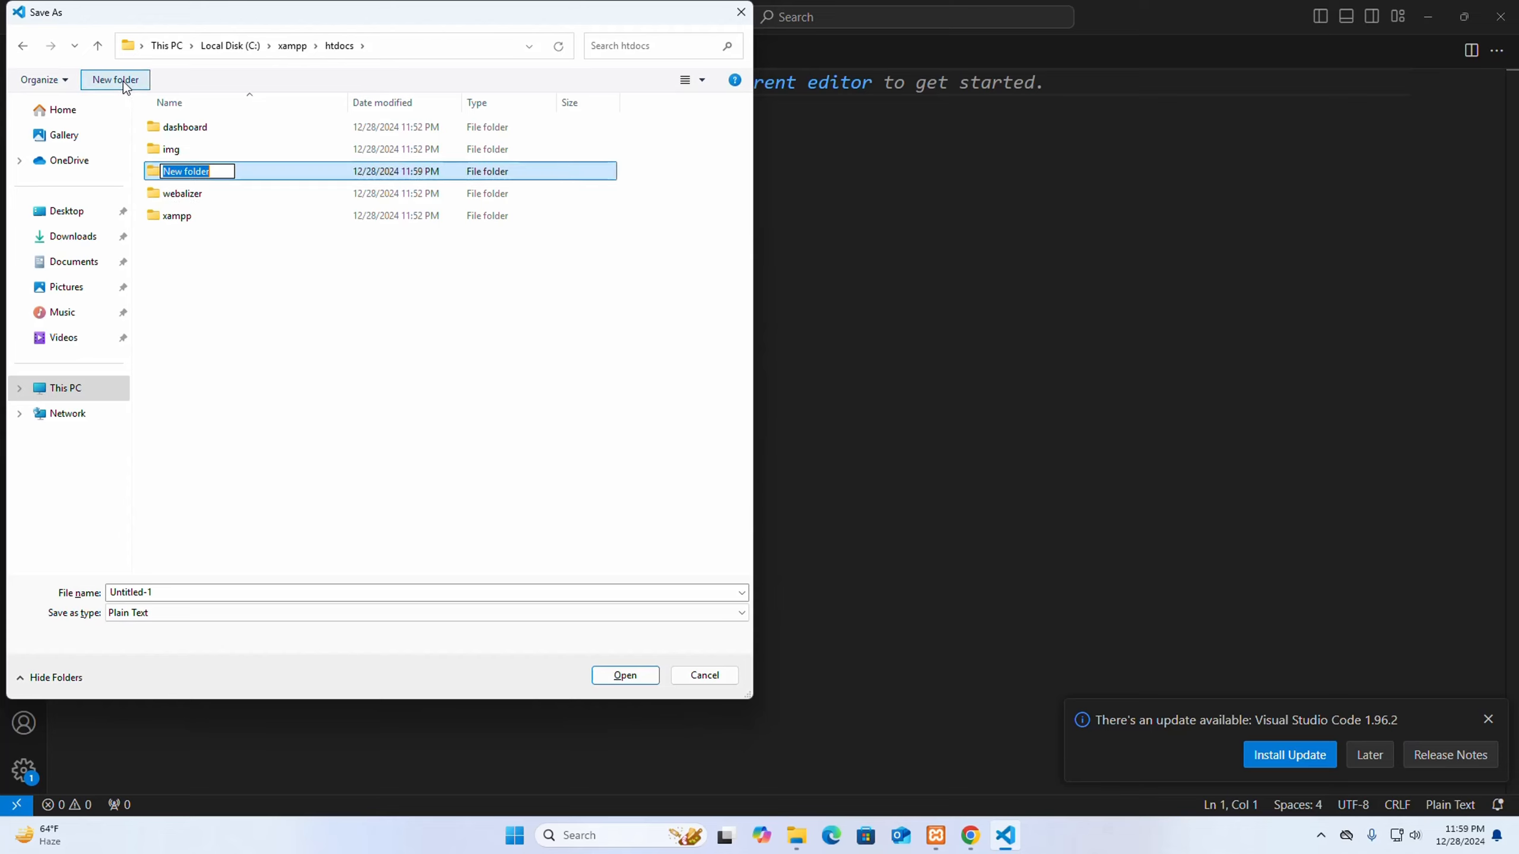
{"action": "type", "text": "mysite"}
{"action": "key", "text": "Return"}
{"action": "key", "text": "Return"}
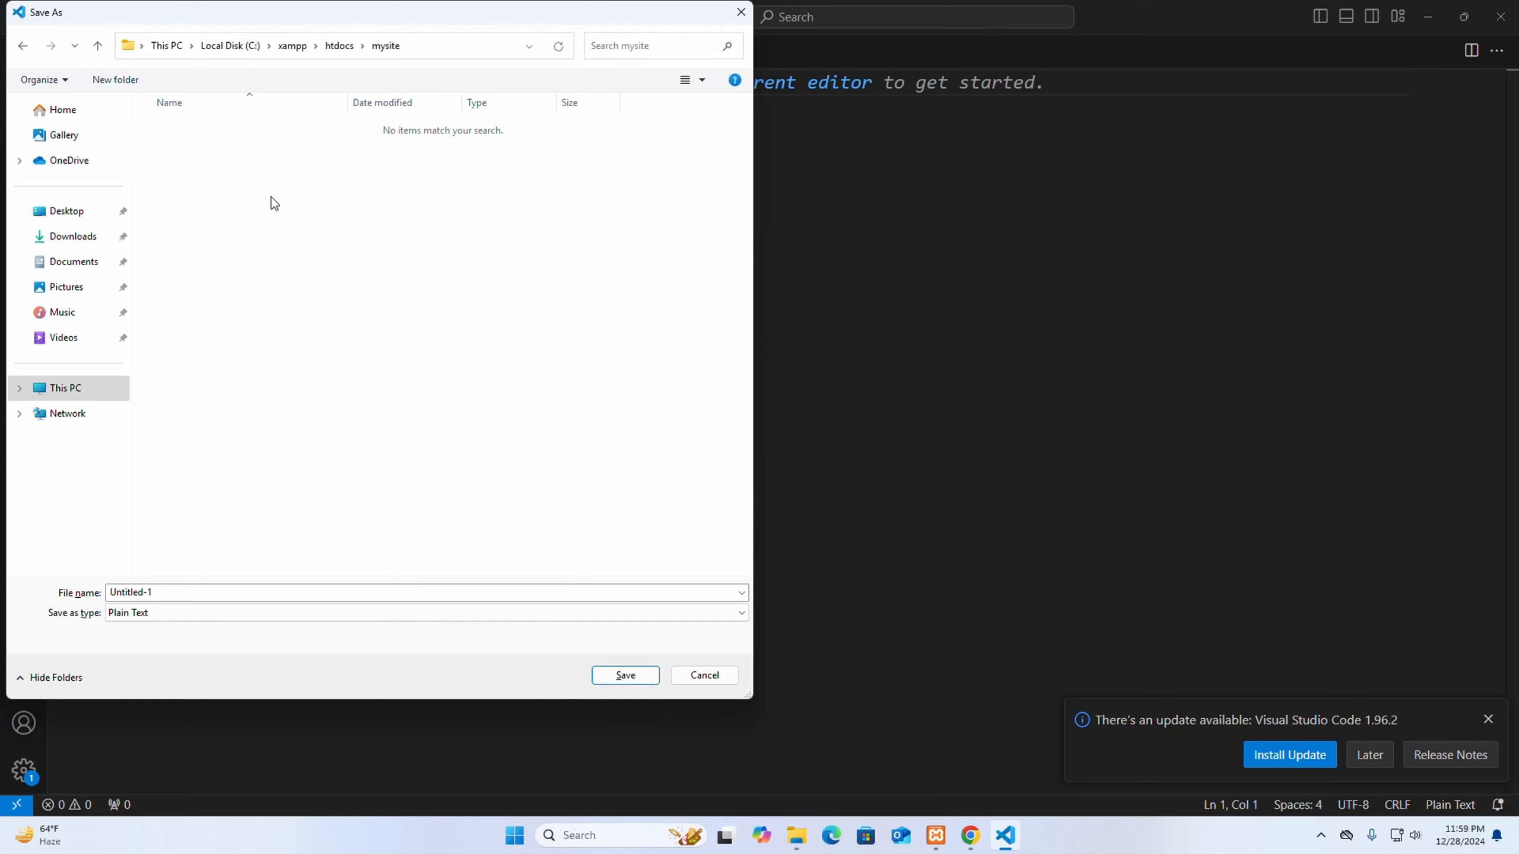
- Save the file as index.php with the PHP file type in the mysite folder, and dismiss the editor notifications
{"action": "left_click", "coordinate": [177, 613]}
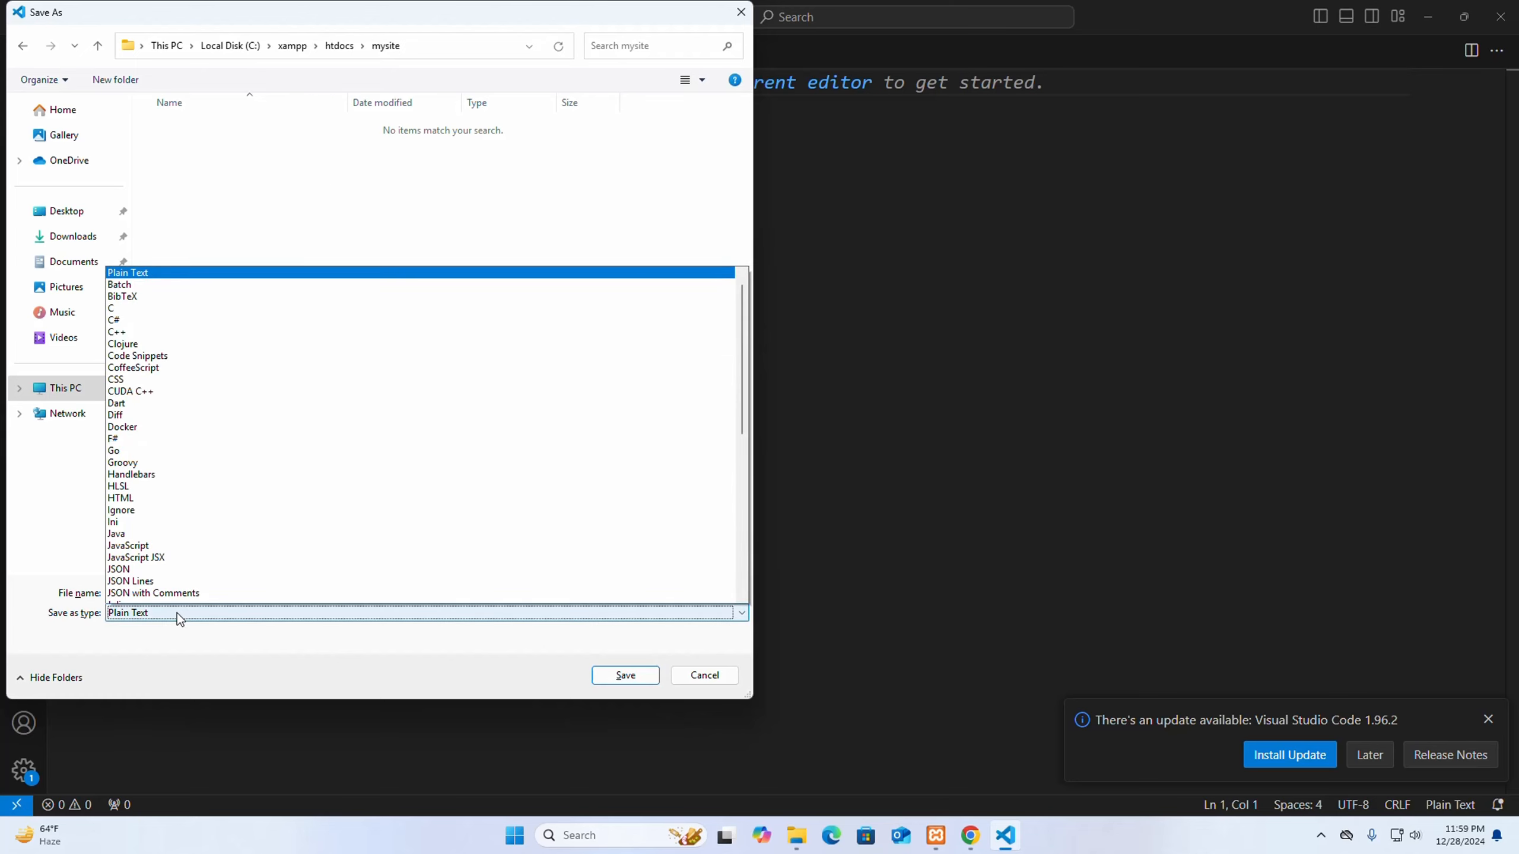
{"action": "scroll", "coordinate": [177, 612], "scroll_direction": "down", "scroll_amount": 3}
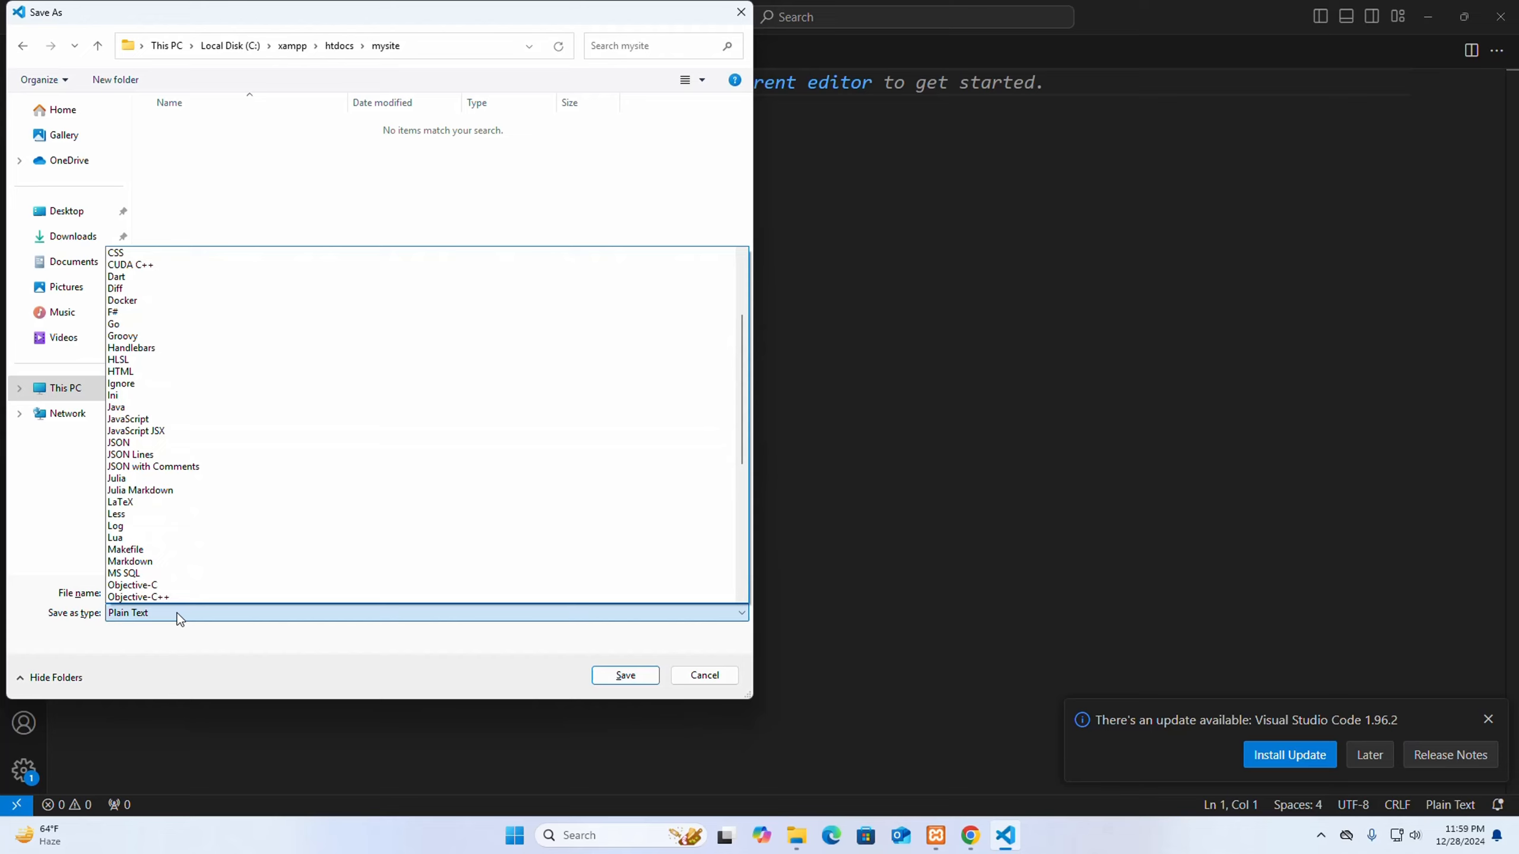
{"action": "key", "text": "Up"}
{"action": "left_click", "coordinate": [168, 596]}
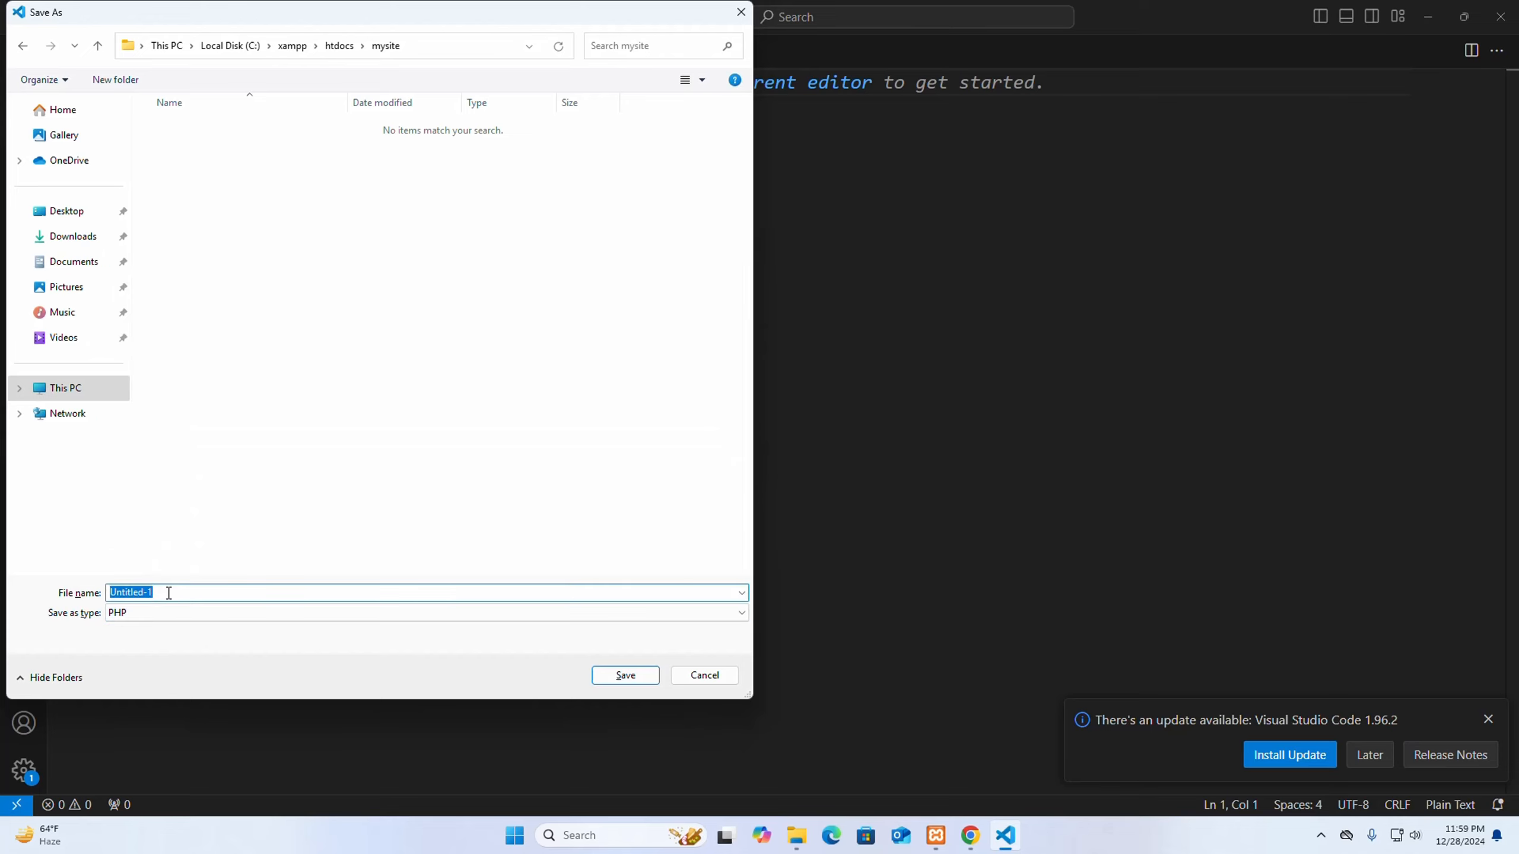
{"action": "type", "text": "index.php"}
{"action": "key", "text": "Return"}
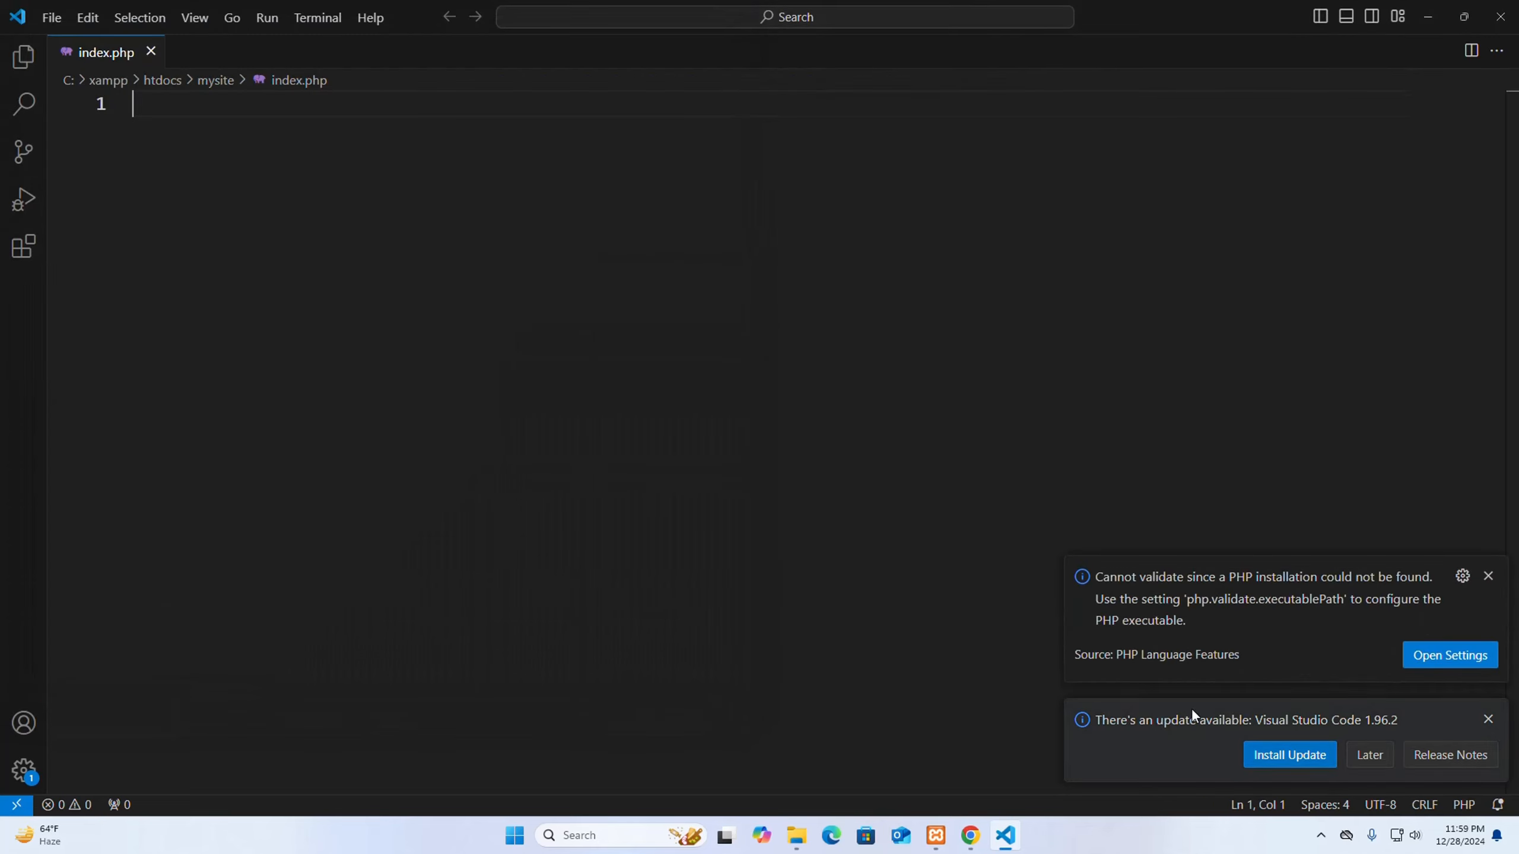
{"action": "left_click", "coordinate": [1488, 577]}
{"action": "left_click", "coordinate": [1386, 755]}
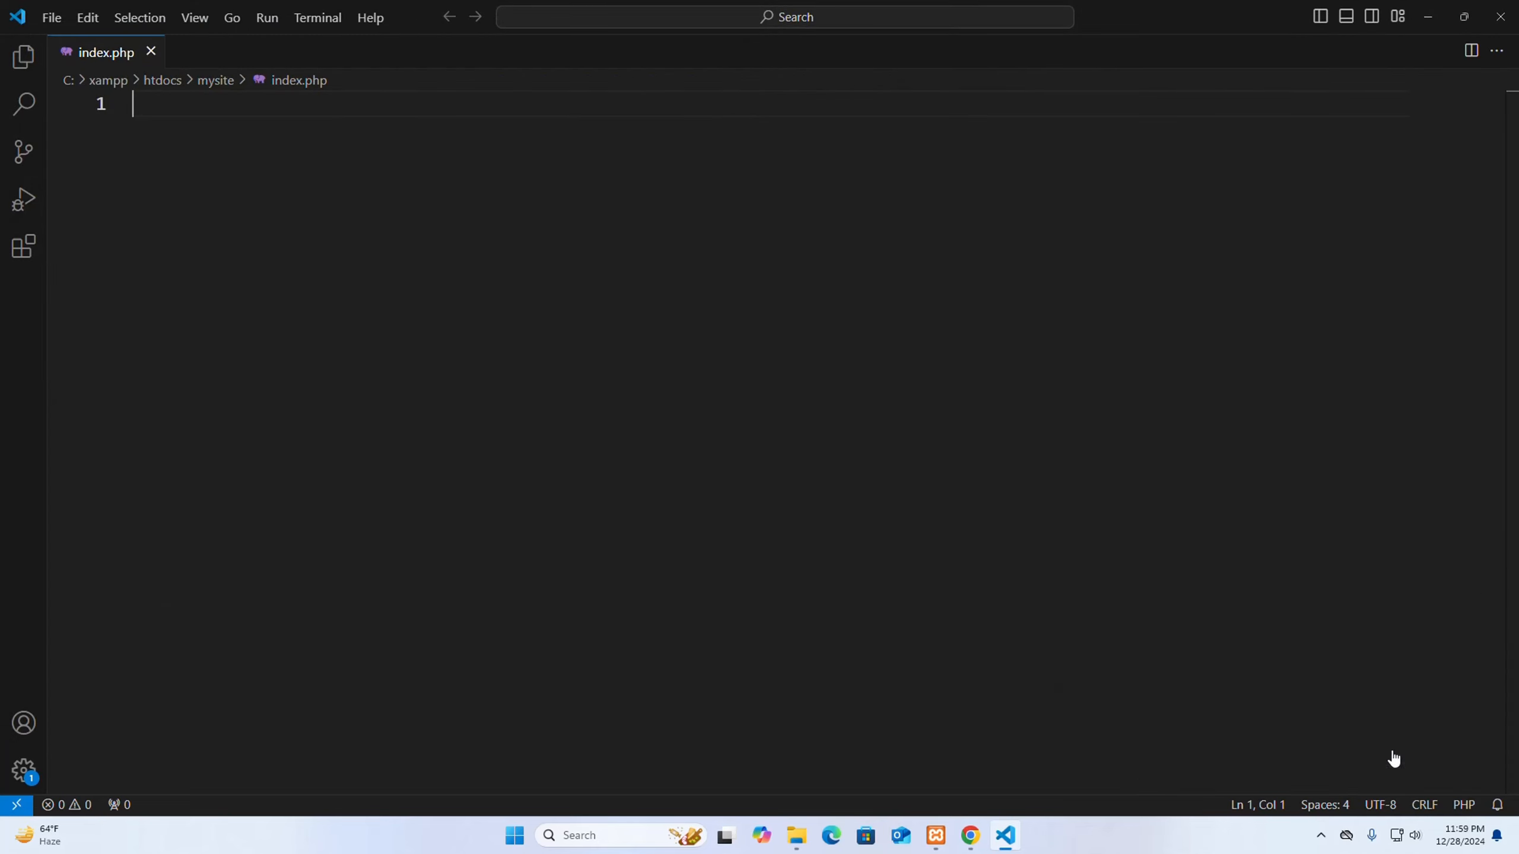
- Add the opening <?php and closing ?> tags to index.php with an empty line between them
{"action": "left_click", "coordinate": [198, 113]}
{"action": "type", "text": "<?p"}
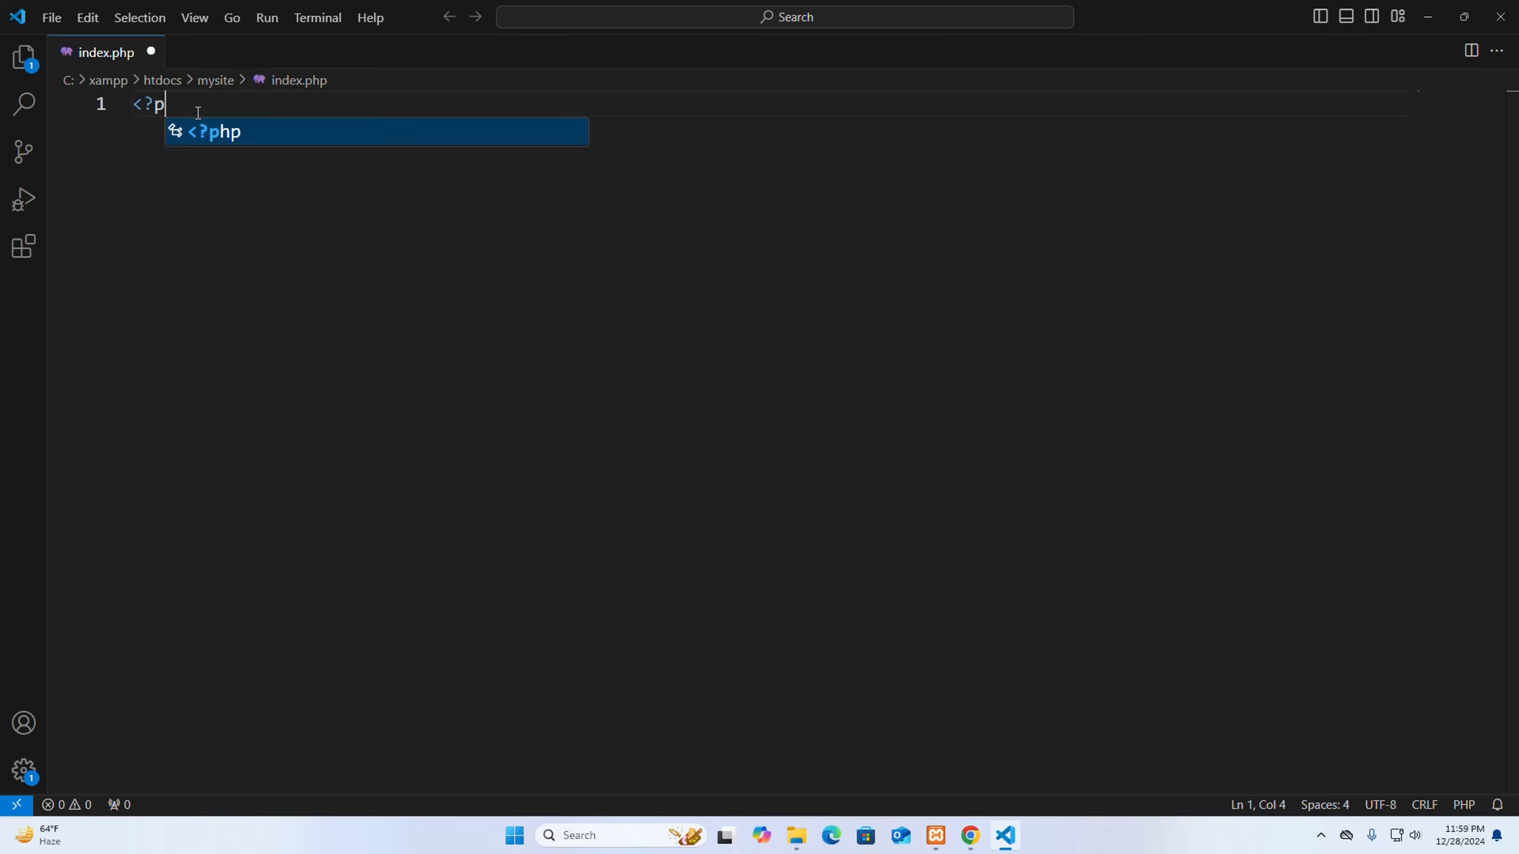
{"action": "key", "text": "Return"}
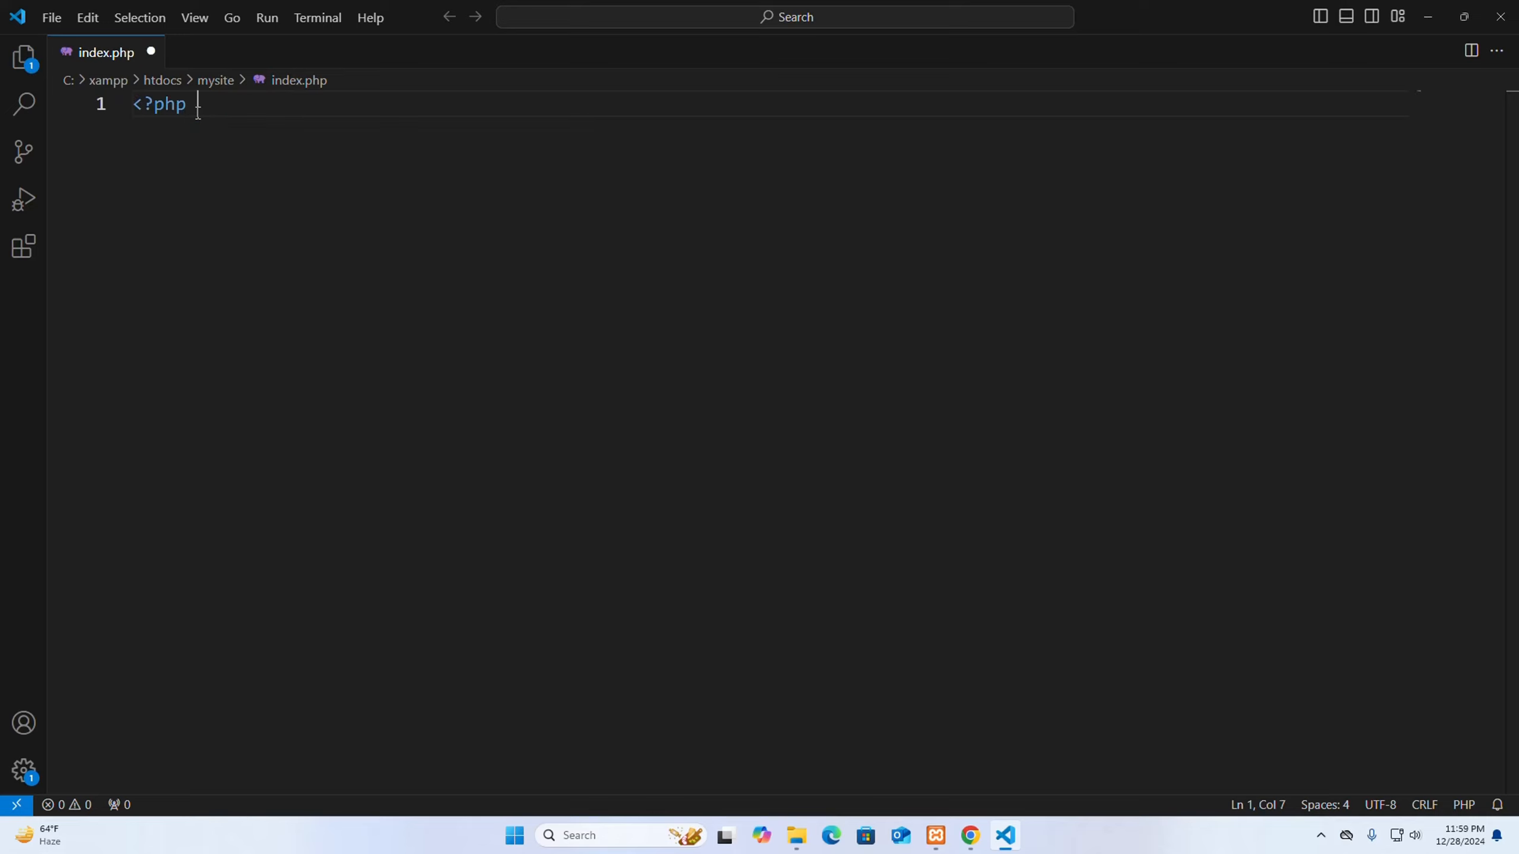
{"action": "type", "text": "?>"}
{"action": "left_click", "coordinate": [198, 113]}
{"action": "key", "text": "Return"}
{"action": "key", "text": "Return"}
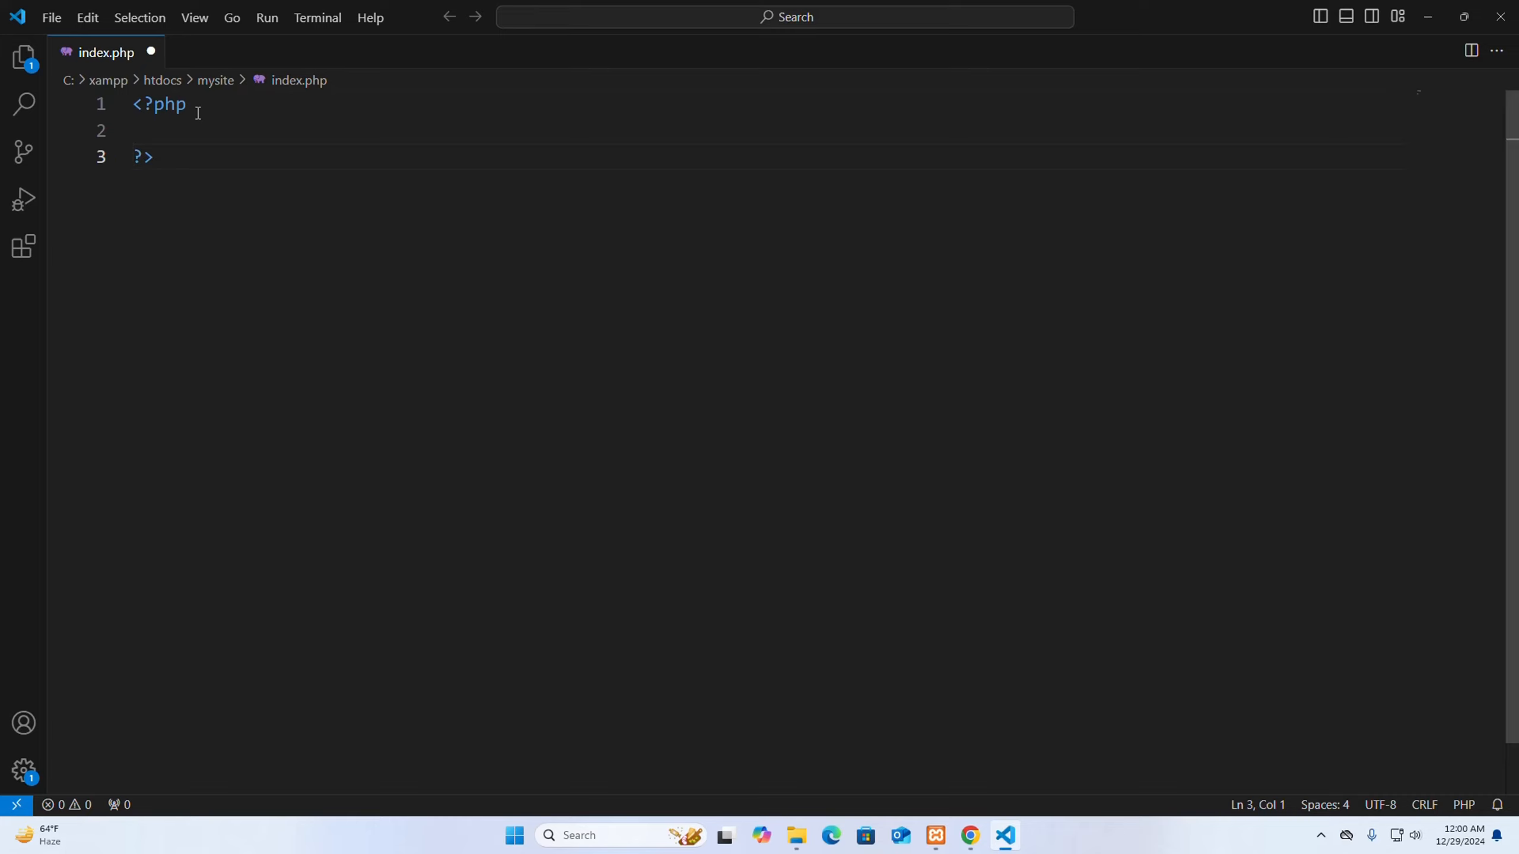
- Write an indented echo "It's Ok!" statement between the PHP tags and save index.php
{"action": "key", "text": "Up"}
{"action": "key", "text": "Tab"}
{"action": "type", "text": "echo \"It's Ok!"}
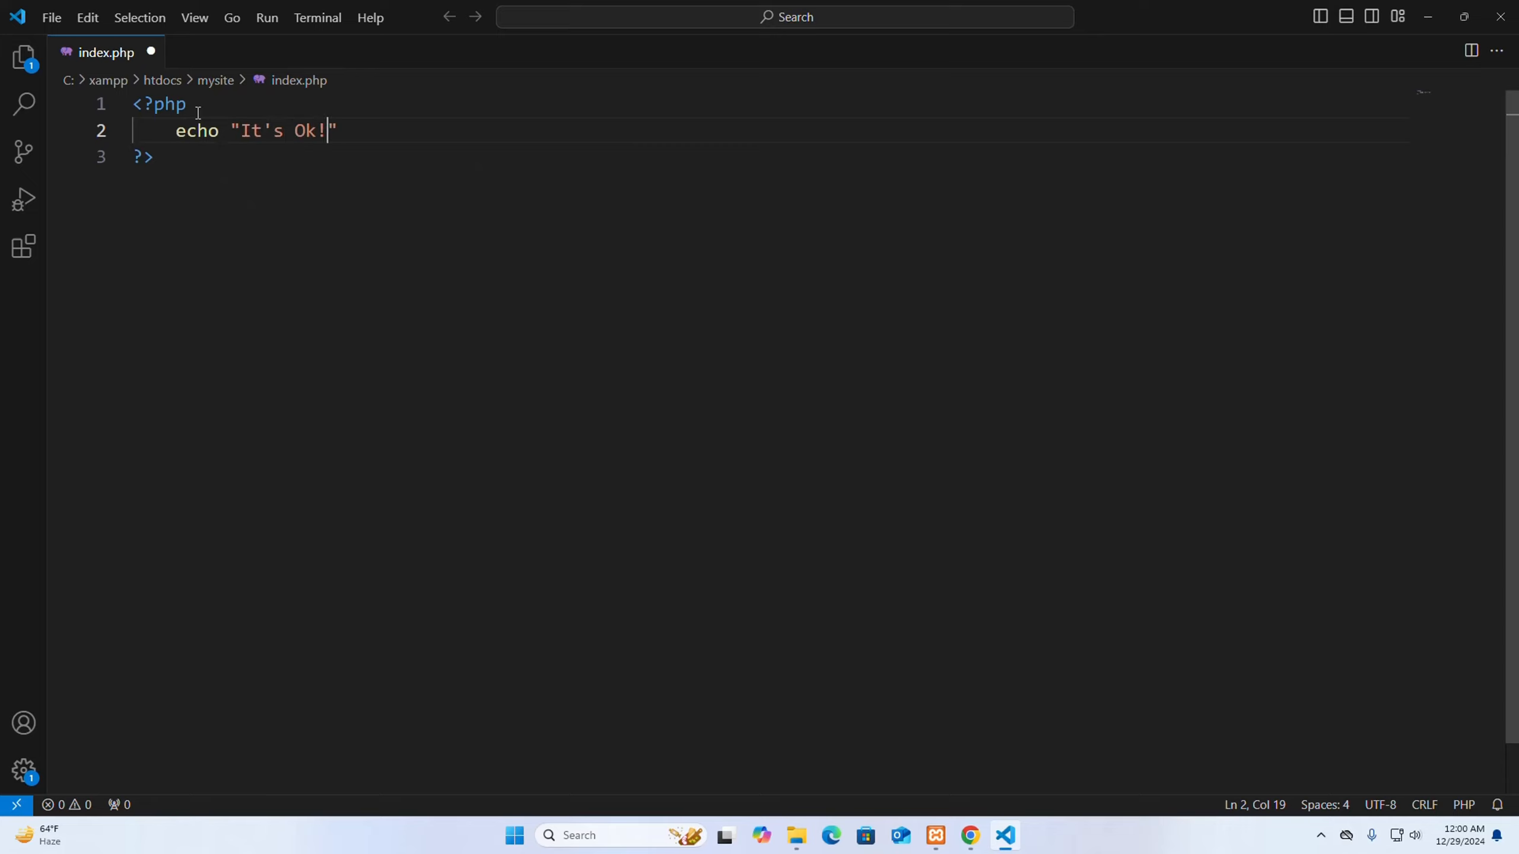
{"action": "key", "text": "Right"}
{"action": "key", "text": "Right"}
{"action": "key", "text": "Left"}
{"action": "key", "text": "ctrl+s"}
- Switch to Google Chrome, load localhost/mysite, and highlight the page's output text
{"action": "left_click", "coordinate": [970, 836]}
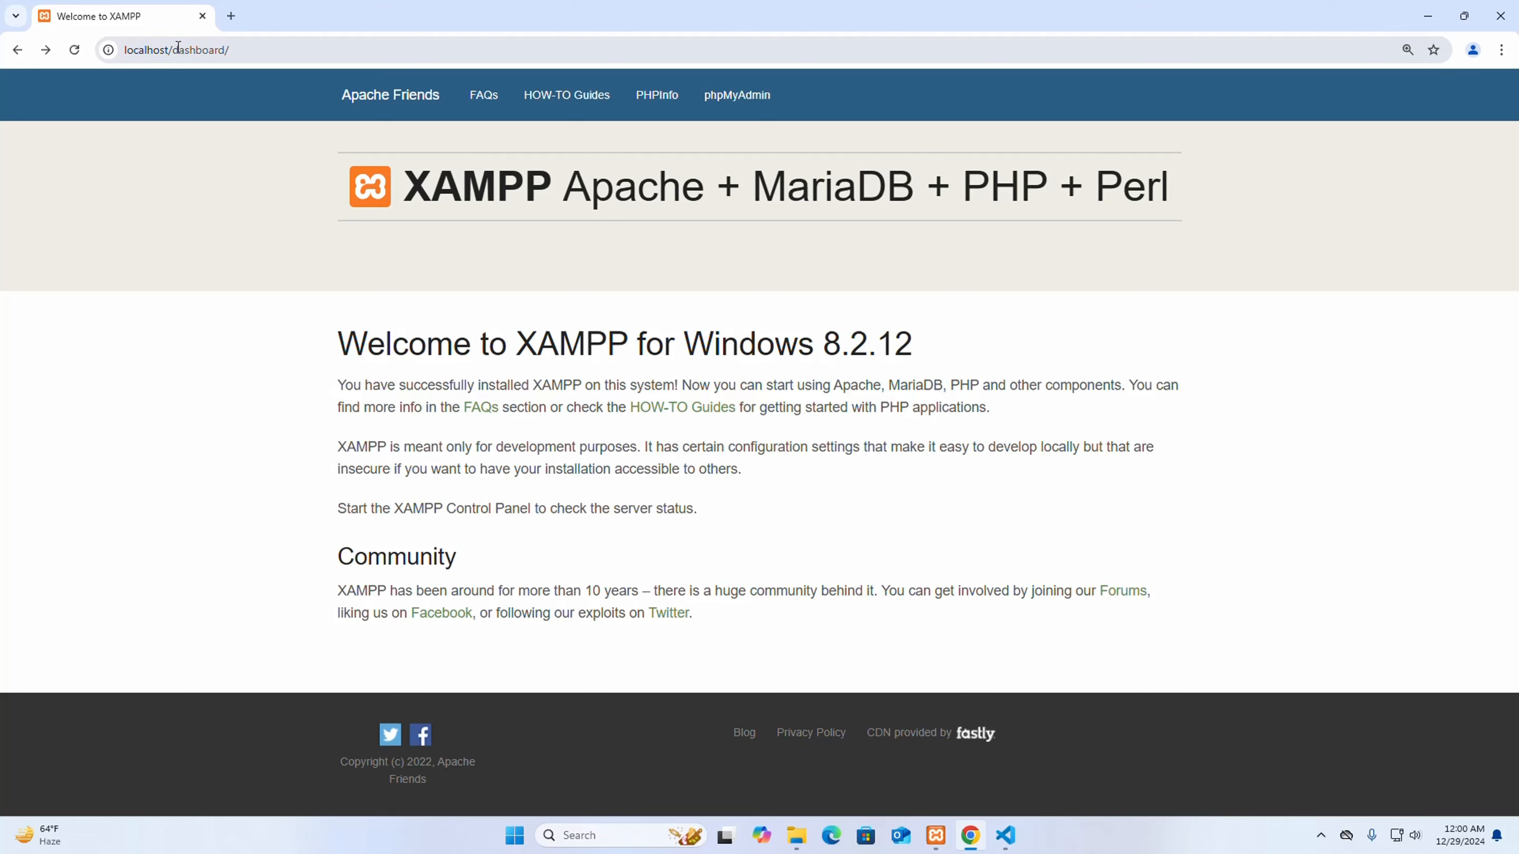
{"action": "left_click_drag", "start_coordinate": [172, 50], "coordinate": [281, 38]}
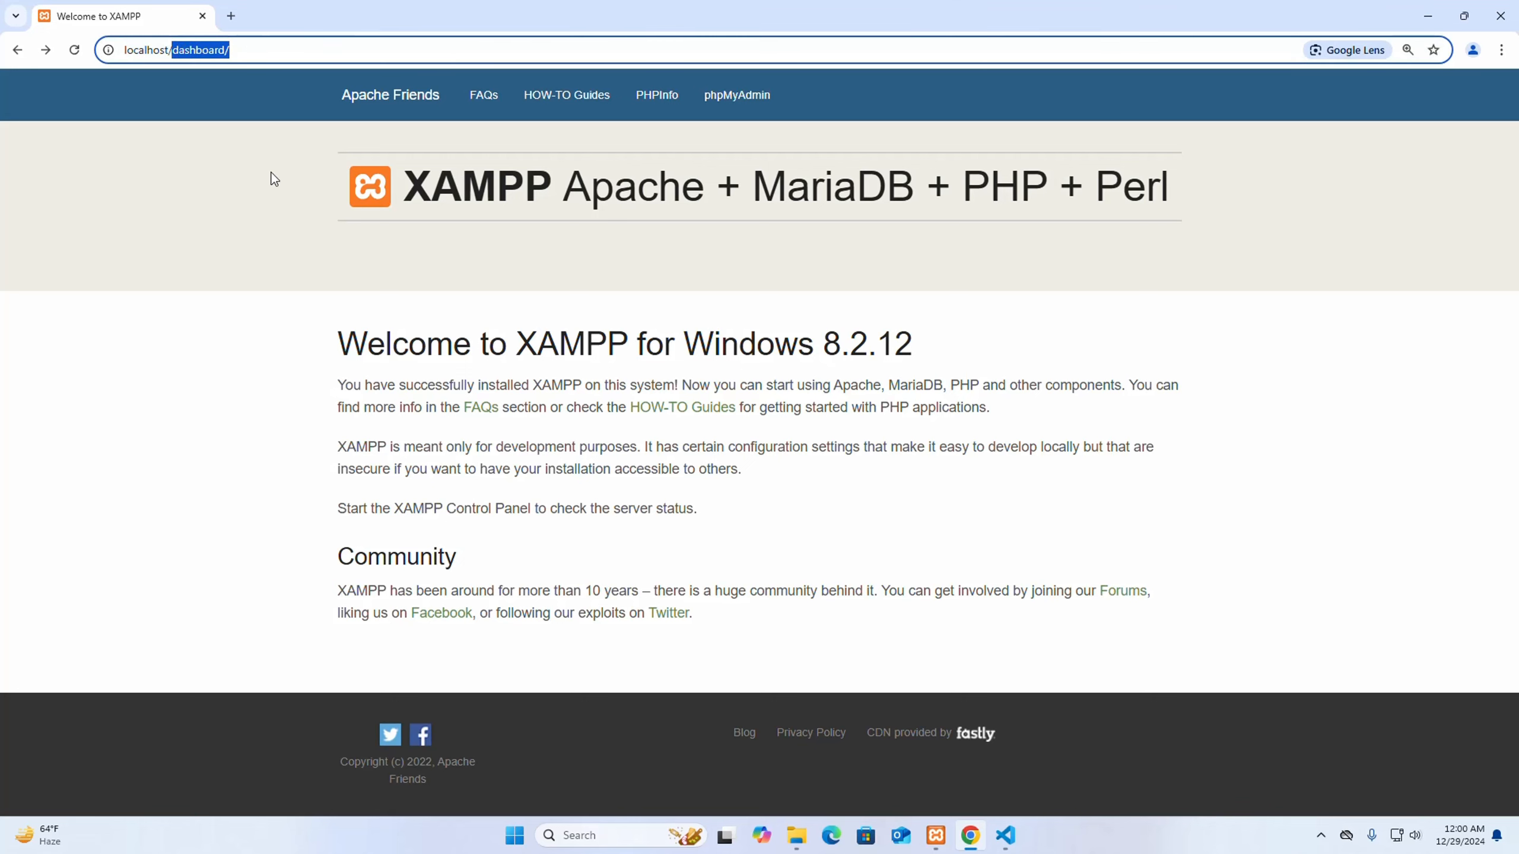
{"action": "key", "text": "BackSpace"}
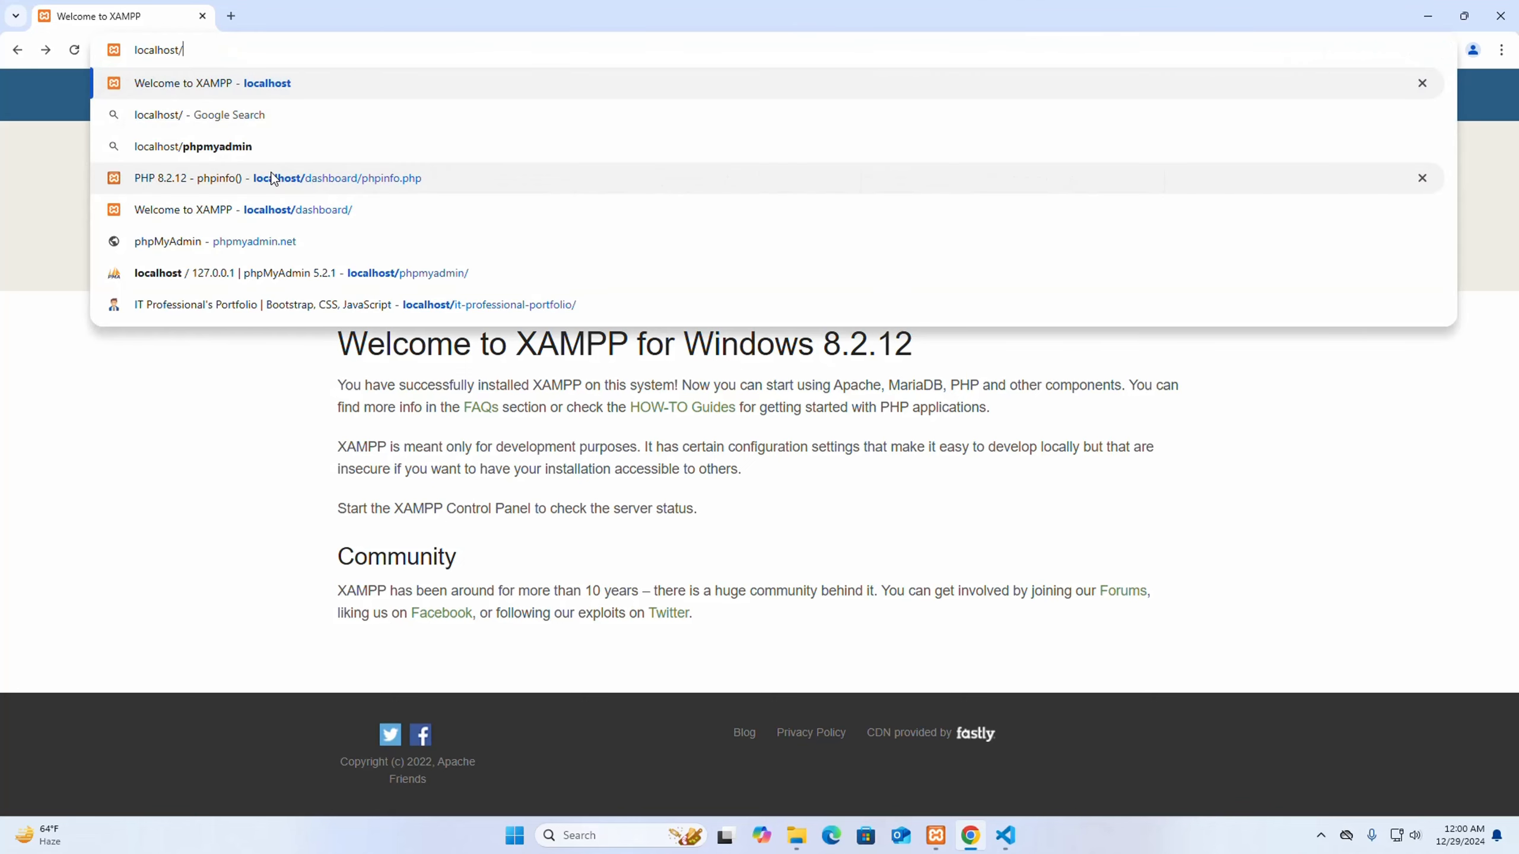
{"action": "type", "text": "mysite"}
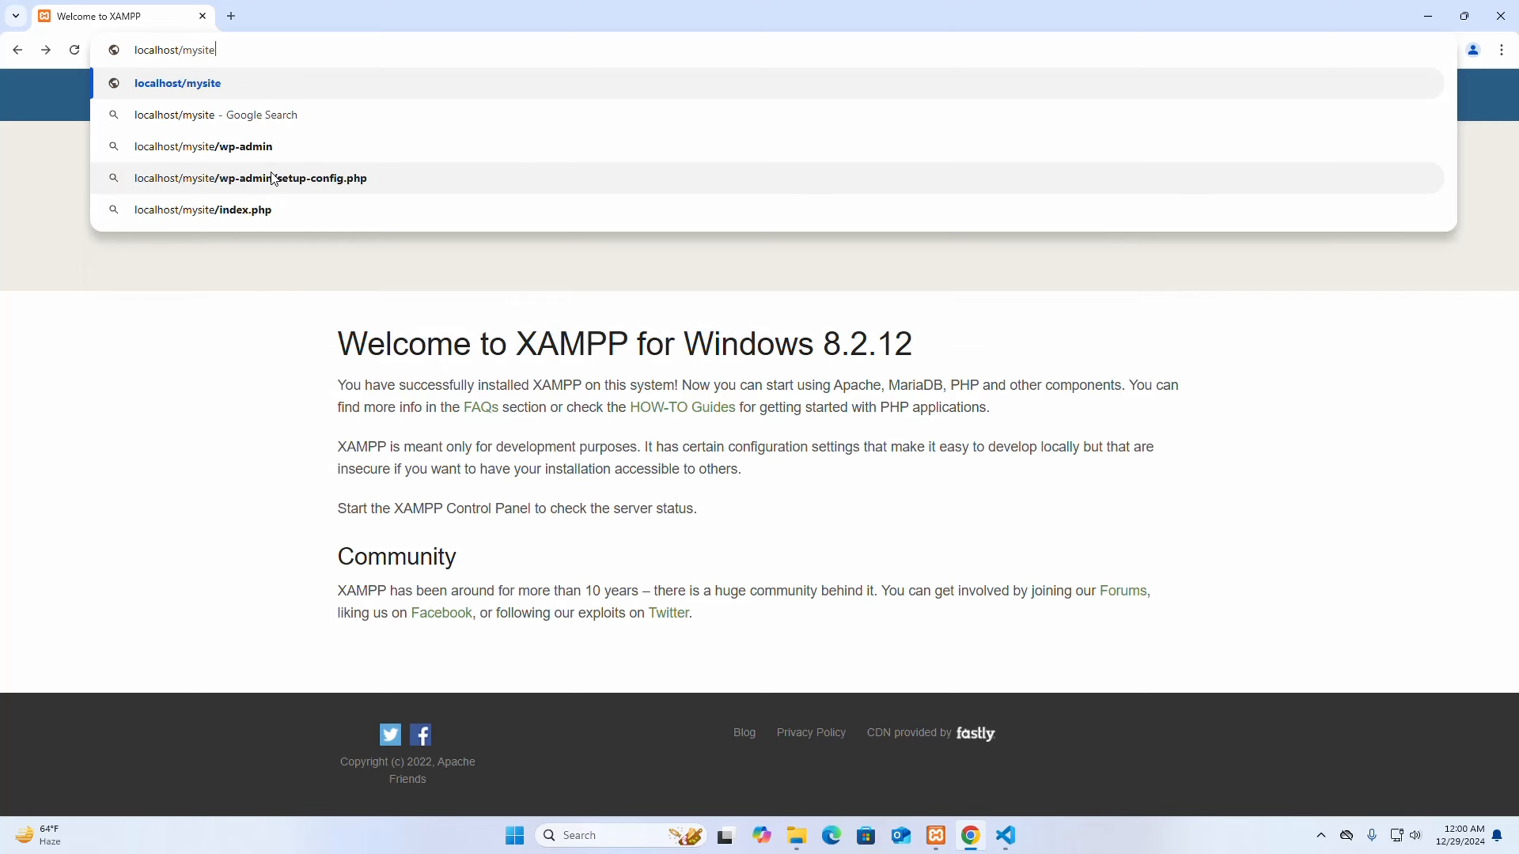
{"action": "key", "text": "Return"}
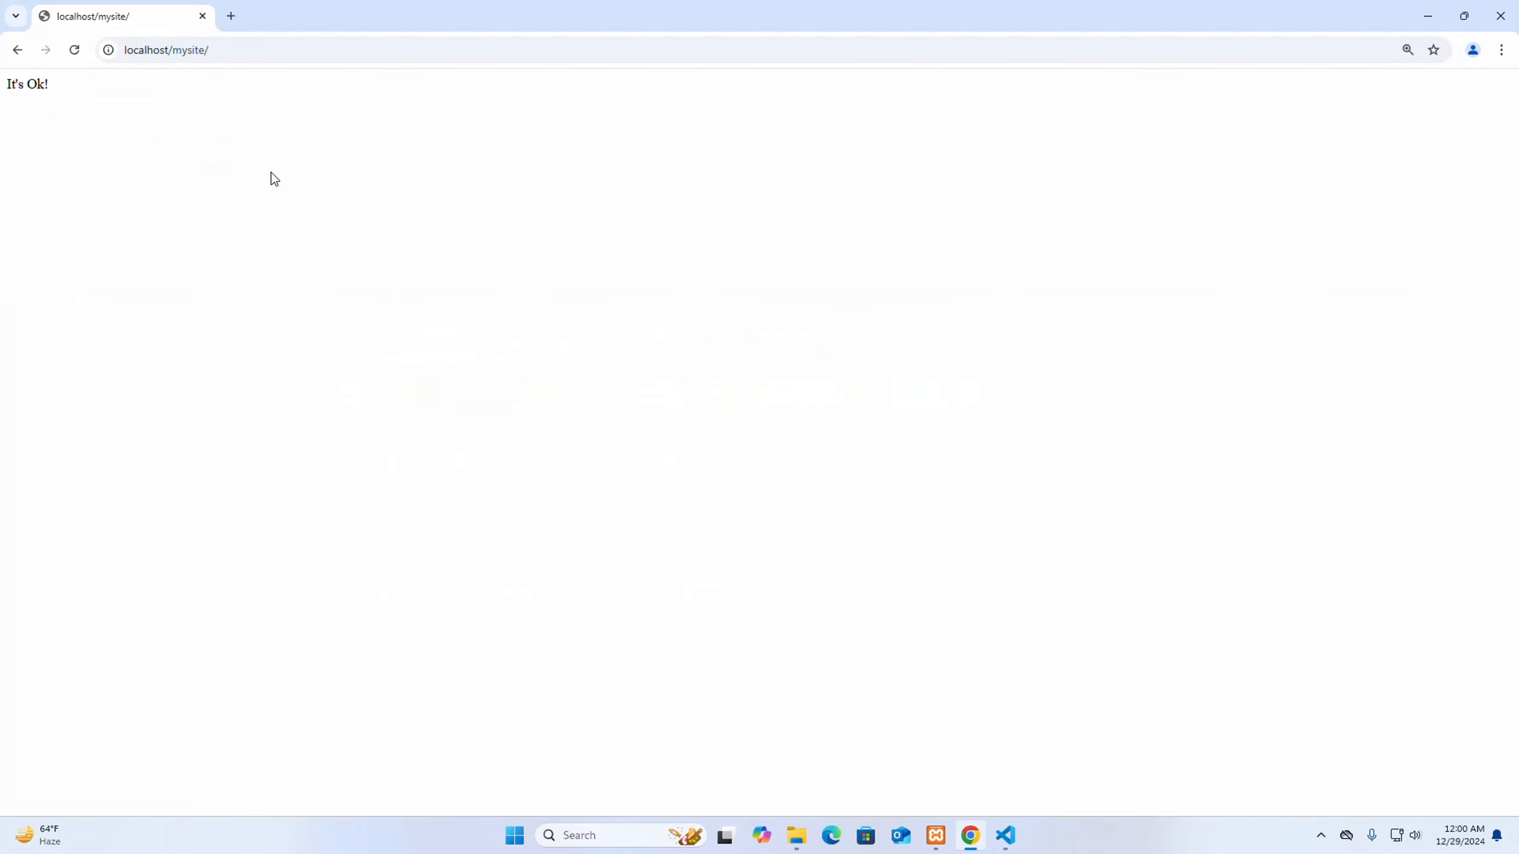
{"action": "left_click_drag", "start_coordinate": [53, 85], "coordinate": [2, 82]}
- Switch to the XAMPP Control Panel, stop the Apache and MySQL modules, and move its window slightly toward the desktop's center
{"action": "left_click", "coordinate": [831, 190]}
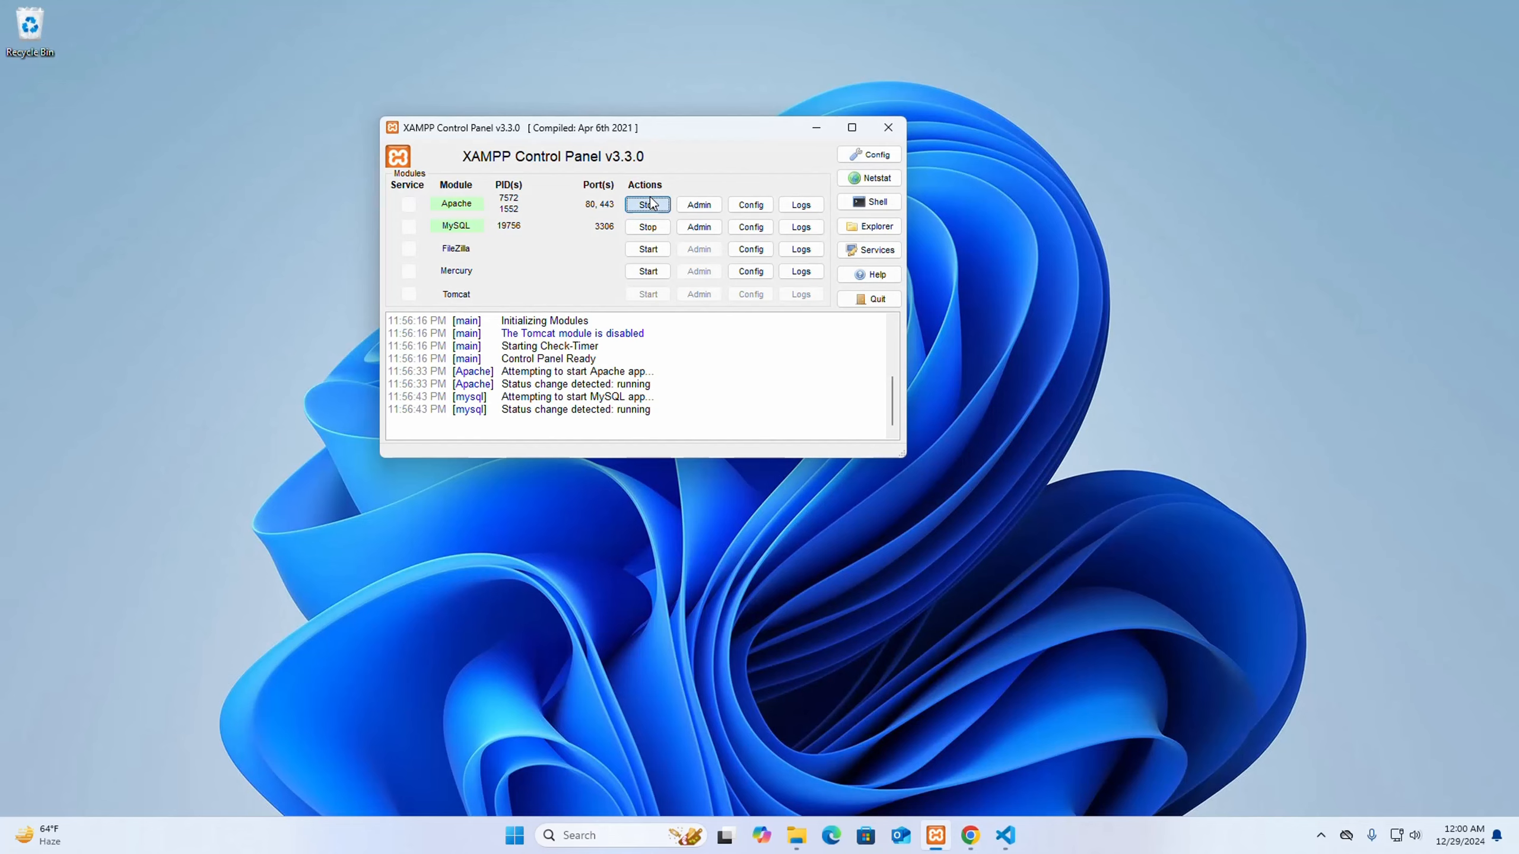
{"action": "left_click", "coordinate": [649, 205]}
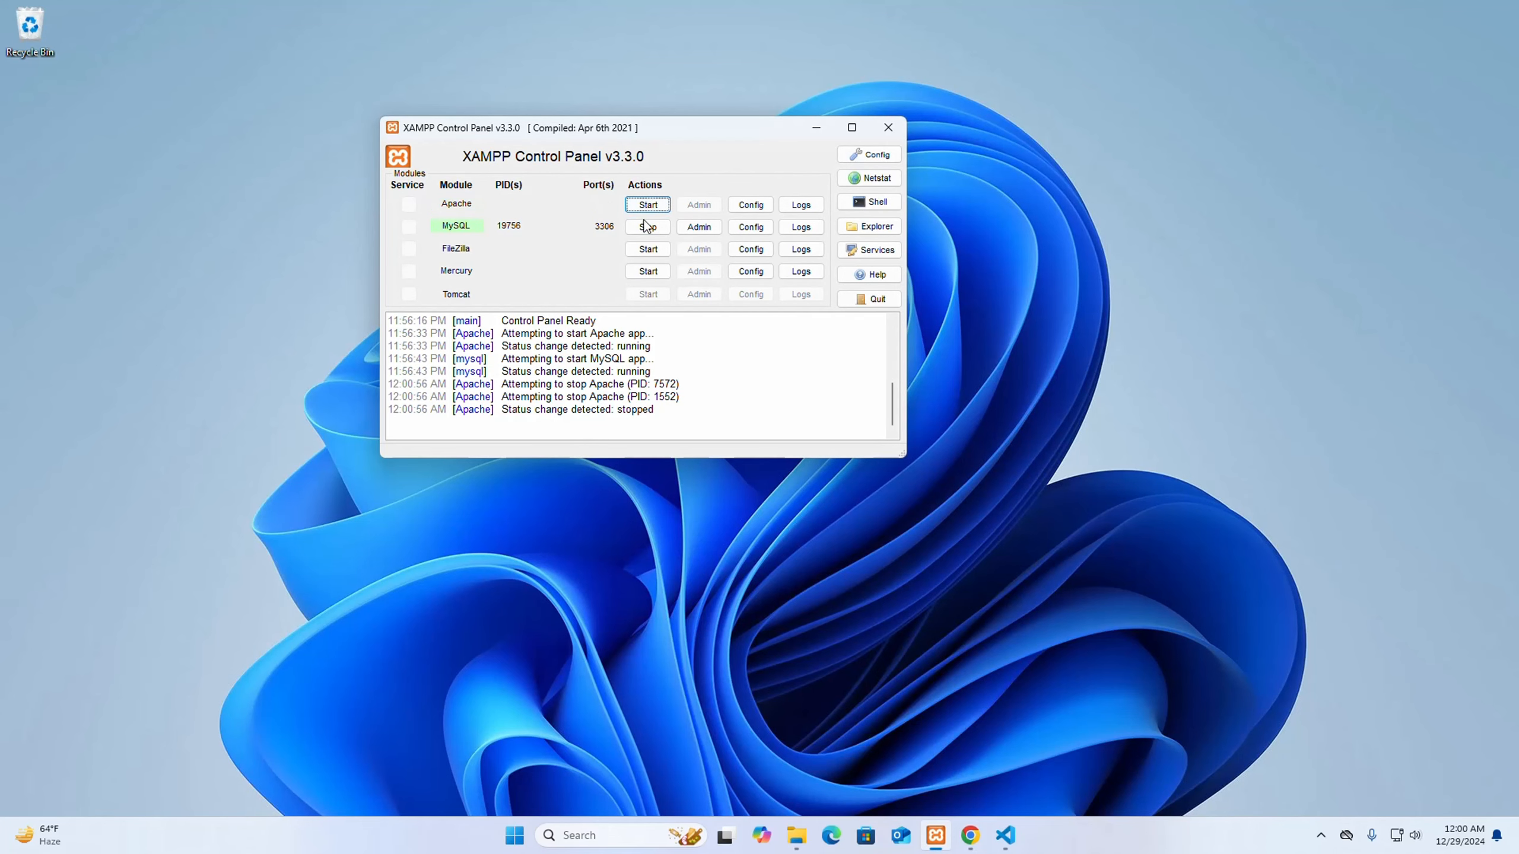
{"action": "left_click", "coordinate": [648, 226]}
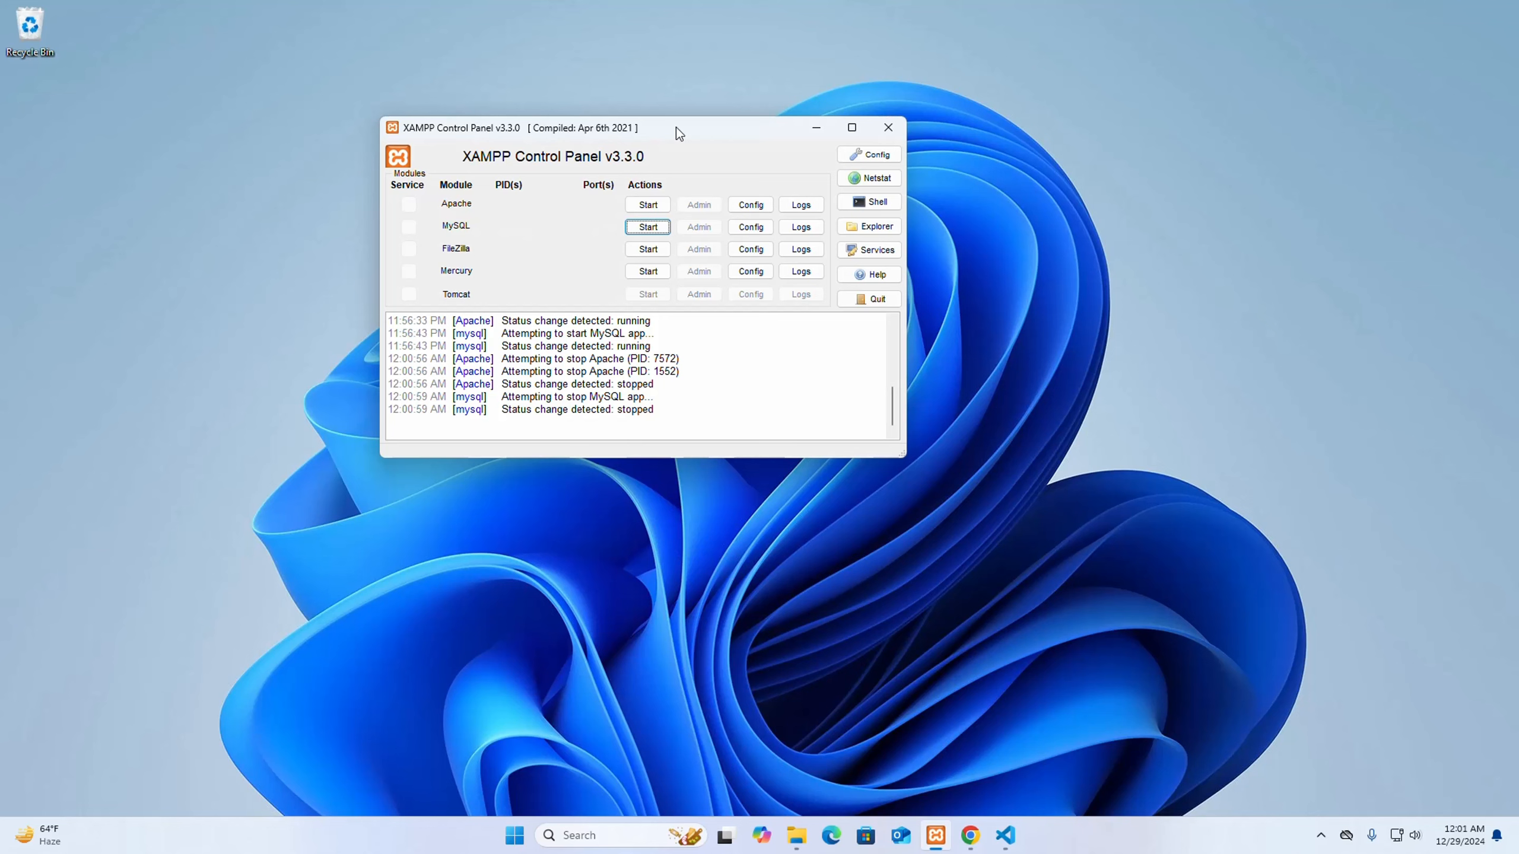
{"action": "left_click_drag", "start_coordinate": [676, 127], "coordinate": [715, 159]}
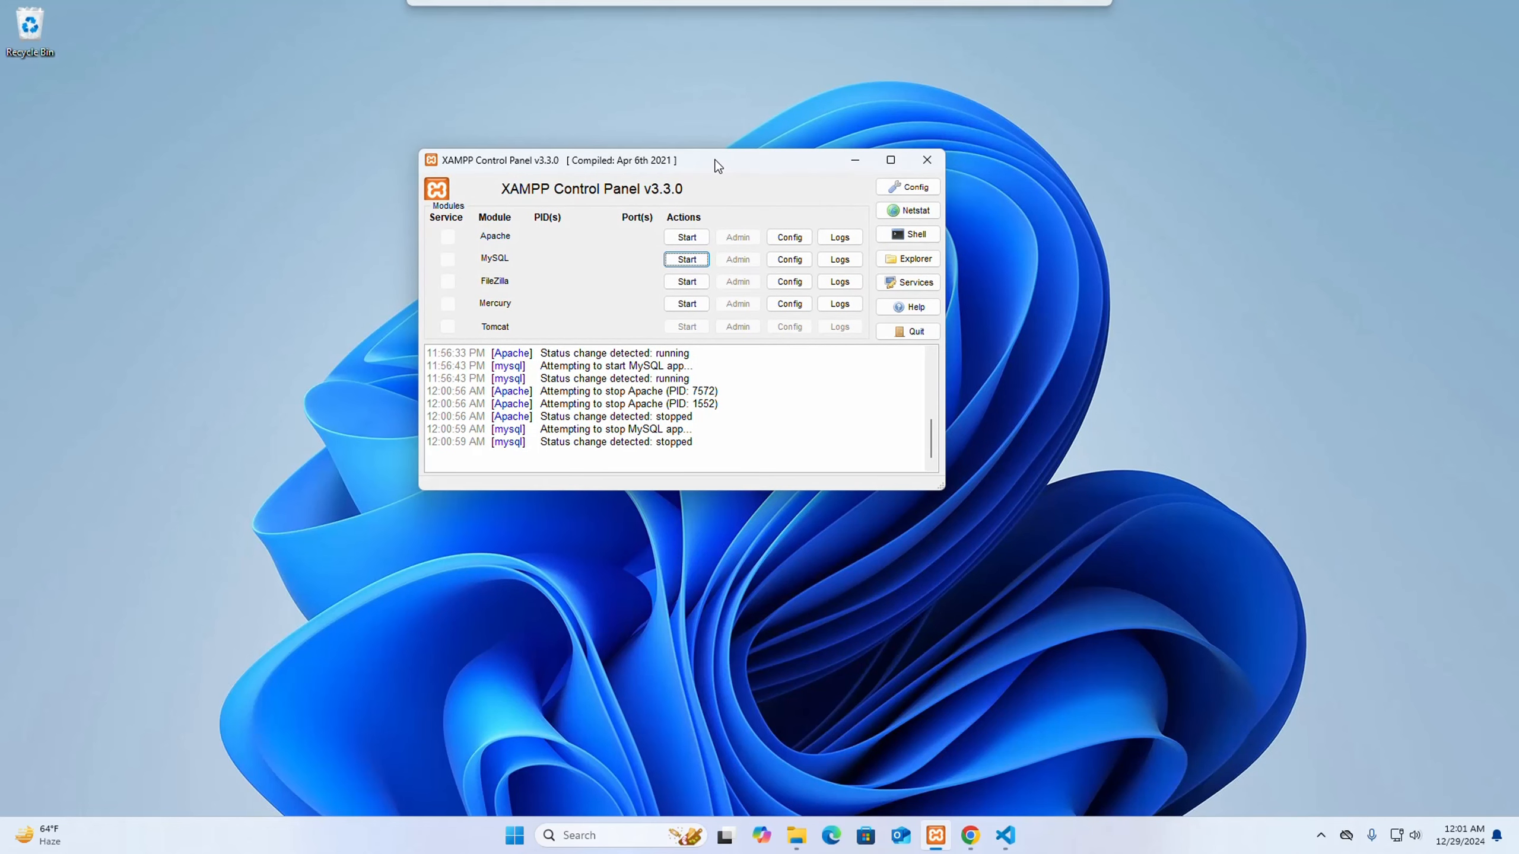